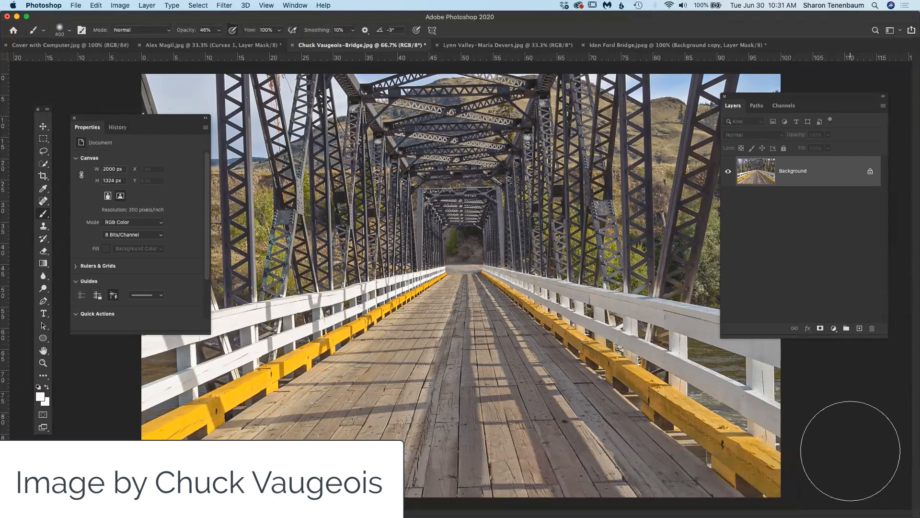
# View the bridge photo with all panels hidden, switch to the Move tool and restore the panels.
pyautogui.press('capslock')
pyautogui.press('capslock')
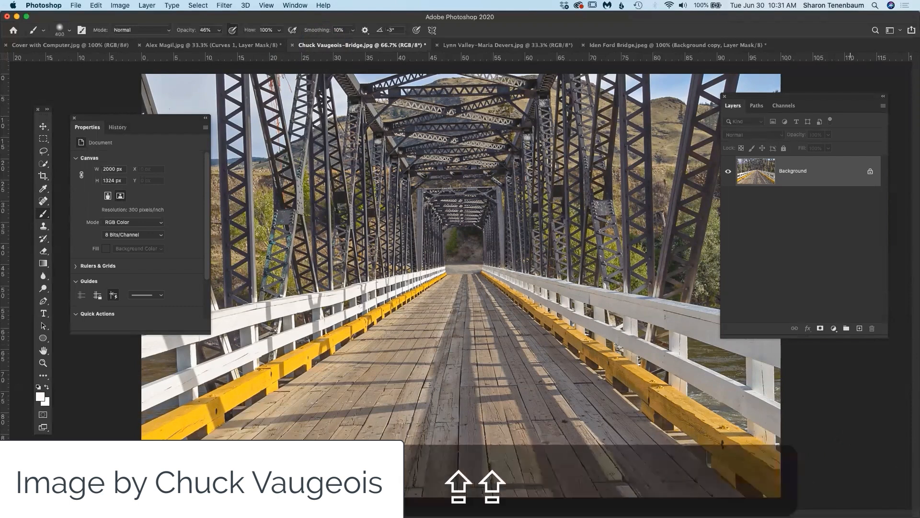
pyautogui.press('Tab')
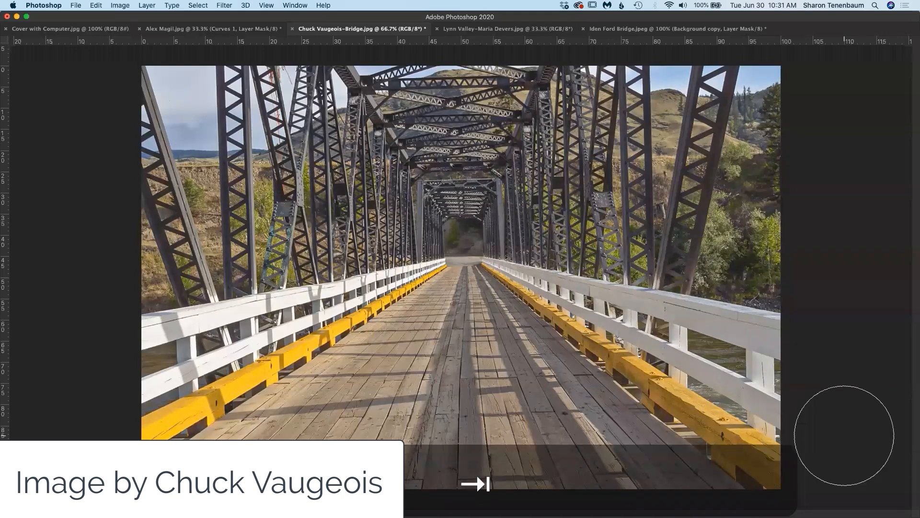
pyautogui.press('v')
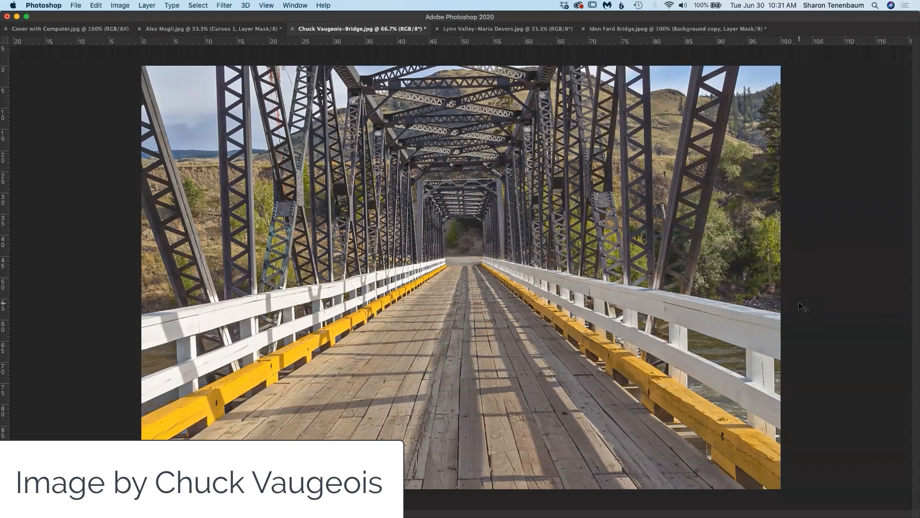
pyautogui.press('Tab')
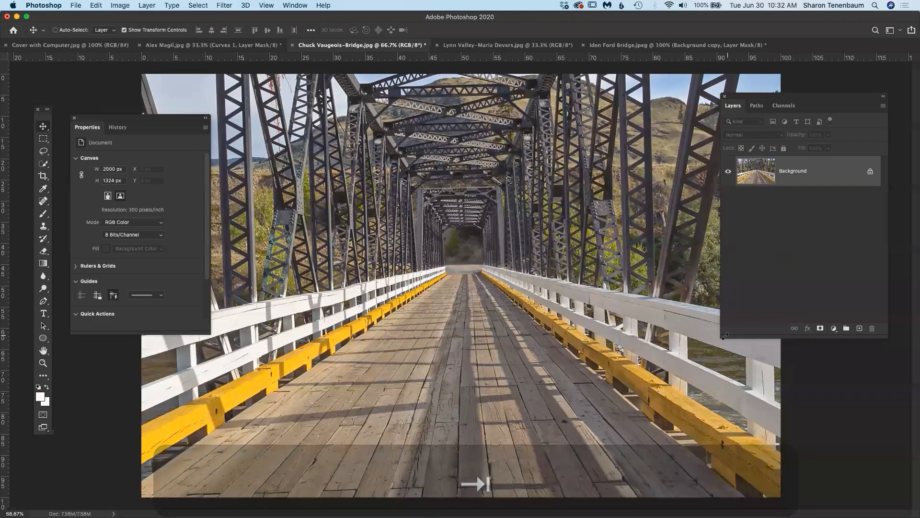
# Narrow the Layers panel and move the Properties panel off the bridge photo.
pyautogui.moveTo(721, 337); pyautogui.dragTo(752, 337)
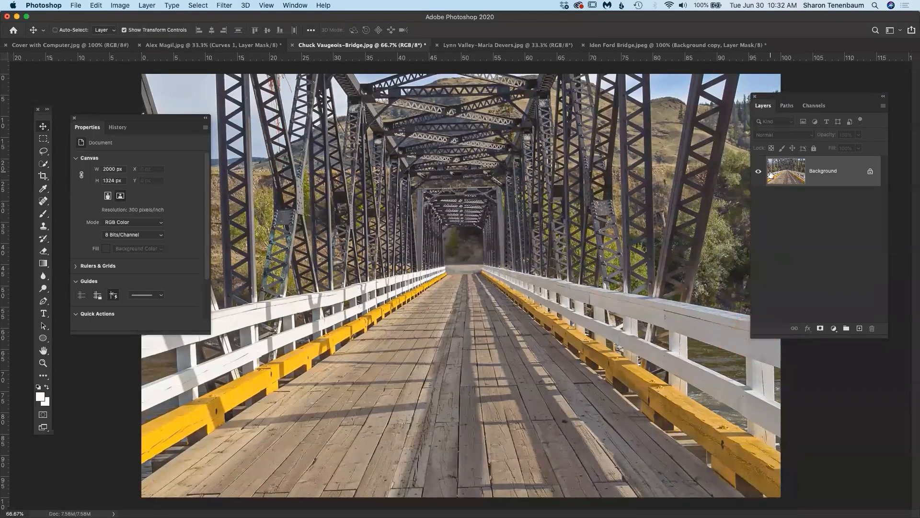
pyautogui.click(180, 117)
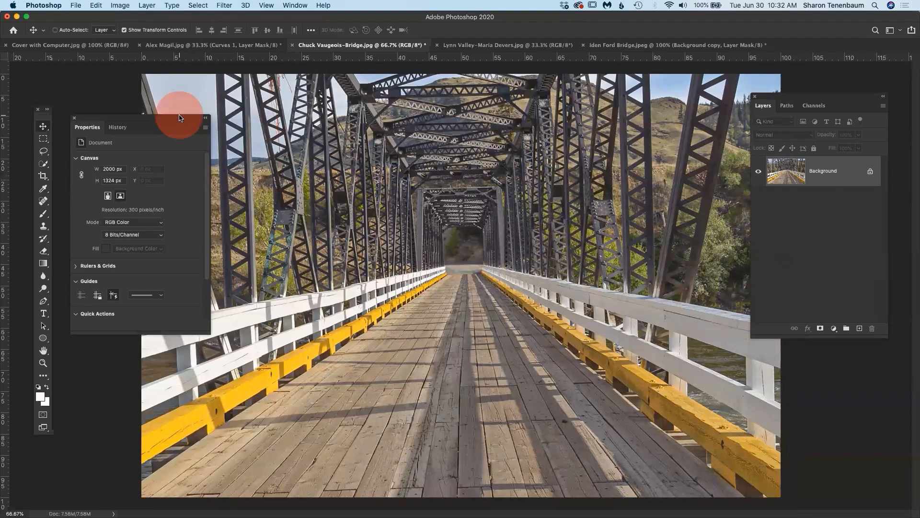
pyautogui.moveTo(180, 117); pyautogui.dragTo(323, 157)
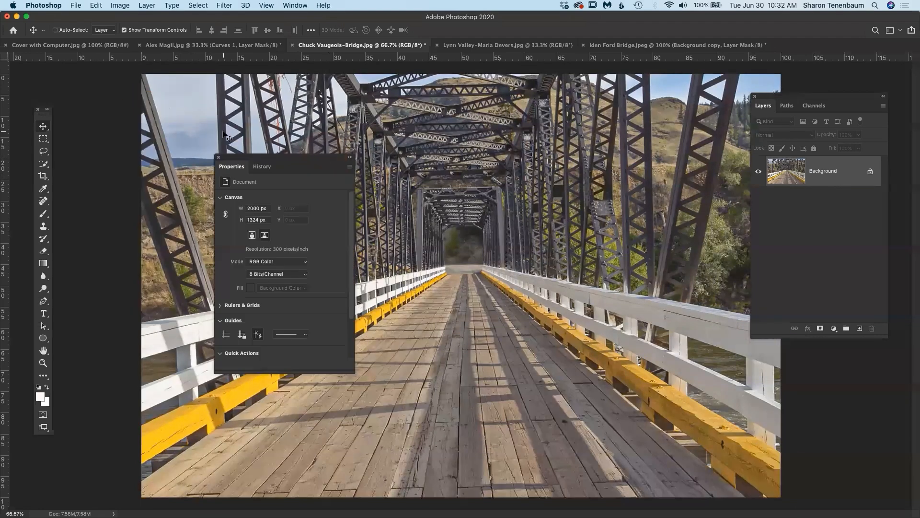
pyautogui.moveTo(266, 154); pyautogui.dragTo(66, 110)
pyautogui.press('super+minus')
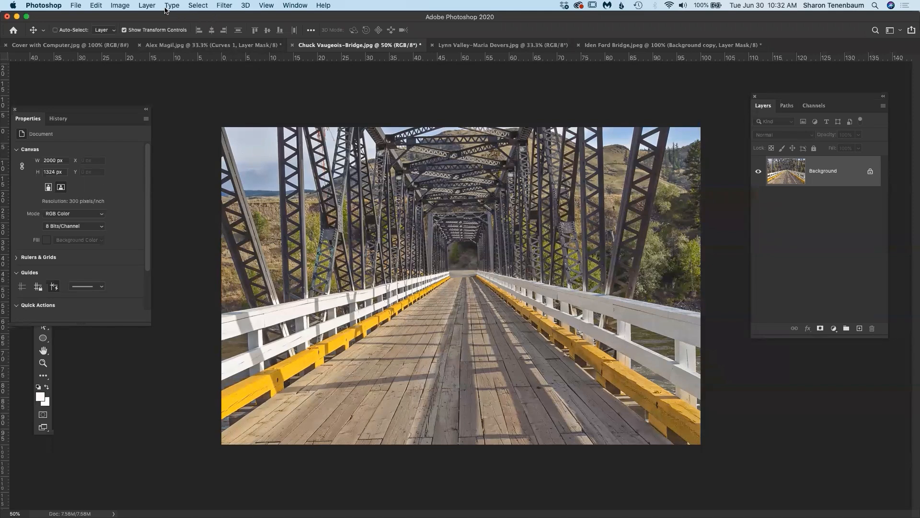
# Hide the rulers and turn them back on.
pyautogui.click(266, 5)
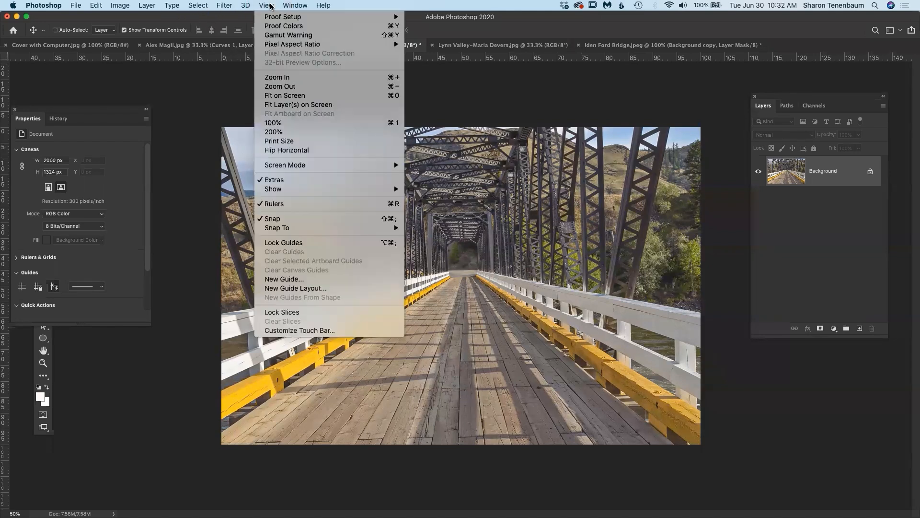
pyautogui.click(275, 205)
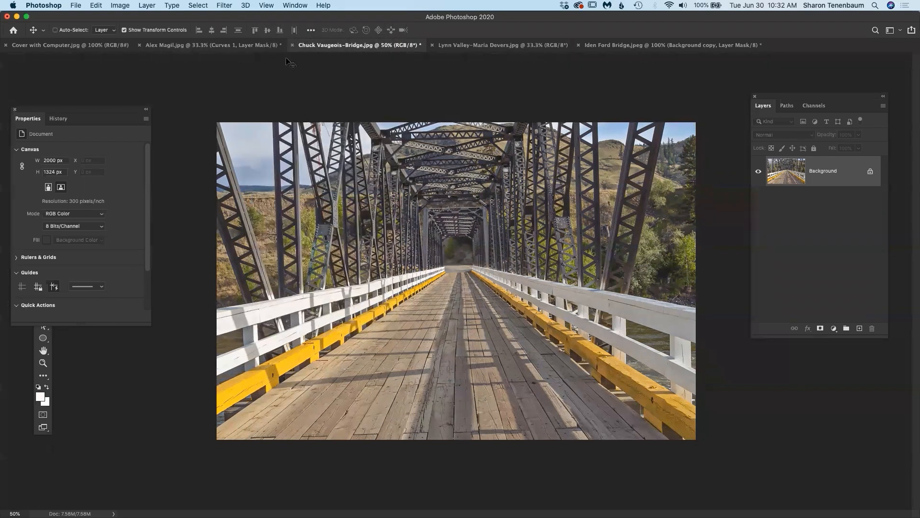
pyautogui.click(271, 7)
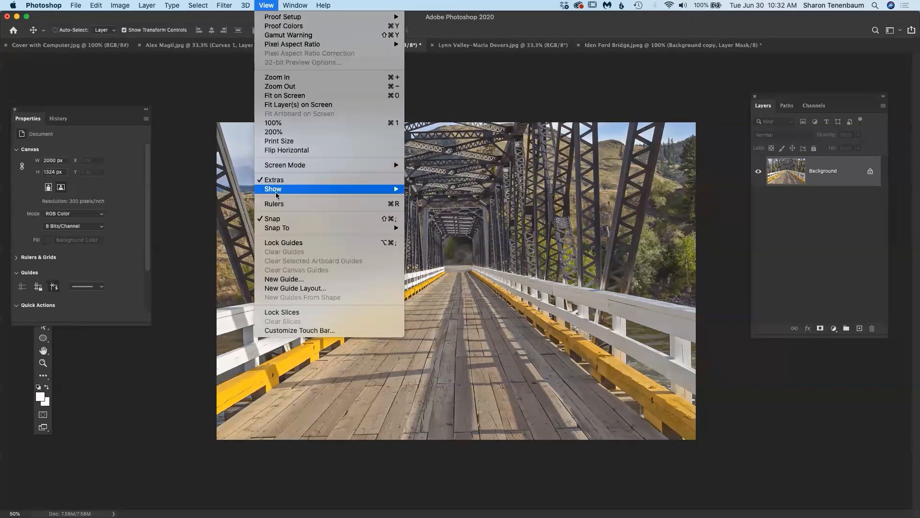
pyautogui.click(277, 204)
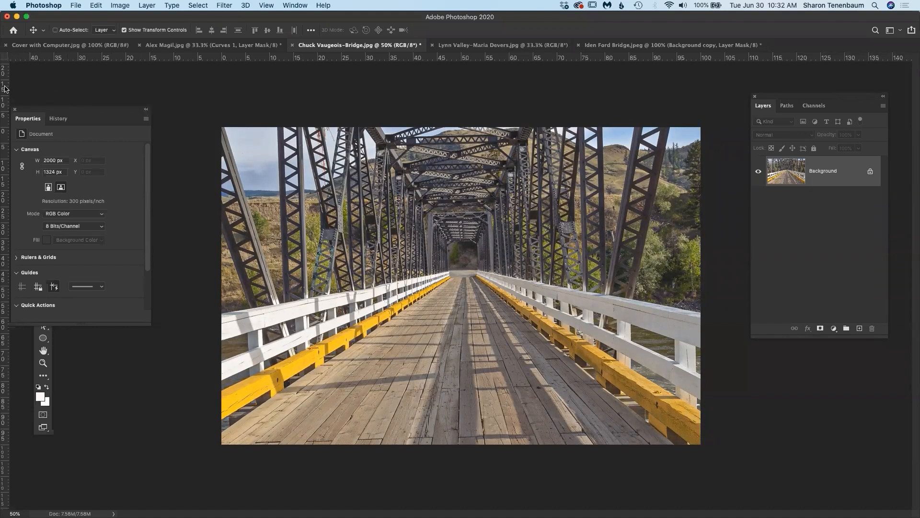
# Move the Properties panel clear of the vertical ruler and add horizontal guides at the deck's far end and across the railings.
pyautogui.moveTo(64, 110); pyautogui.dragTo(147, 62)
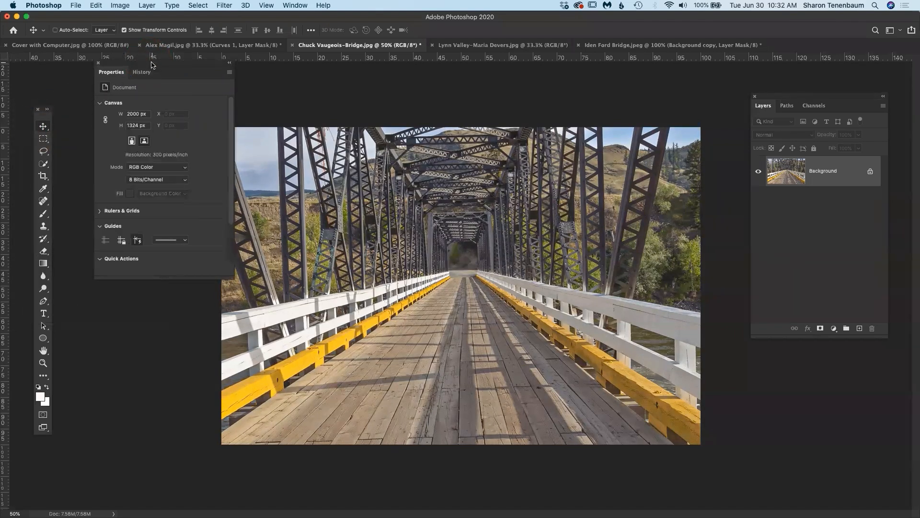
pyautogui.moveTo(151, 65); pyautogui.dragTo(122, 73)
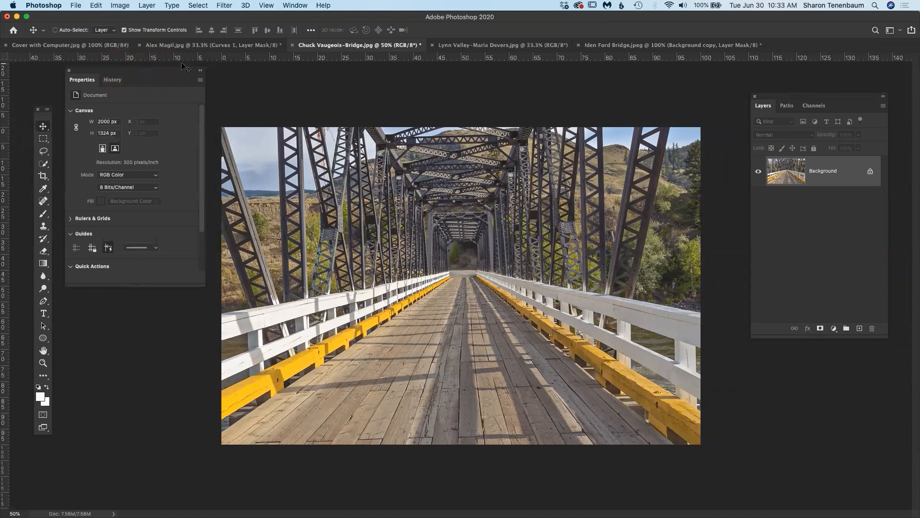
pyautogui.moveTo(428, 59); pyautogui.dragTo(455, 270)
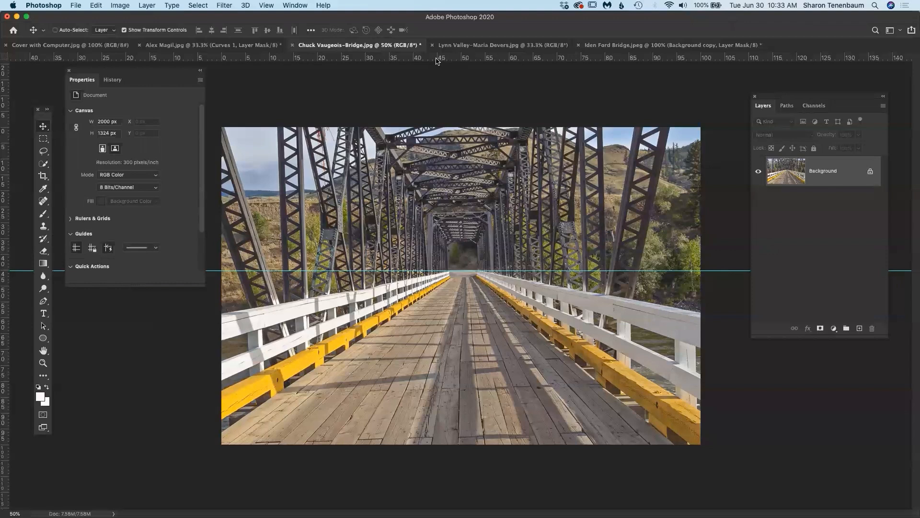
pyautogui.moveTo(434, 58); pyautogui.dragTo(429, 314)
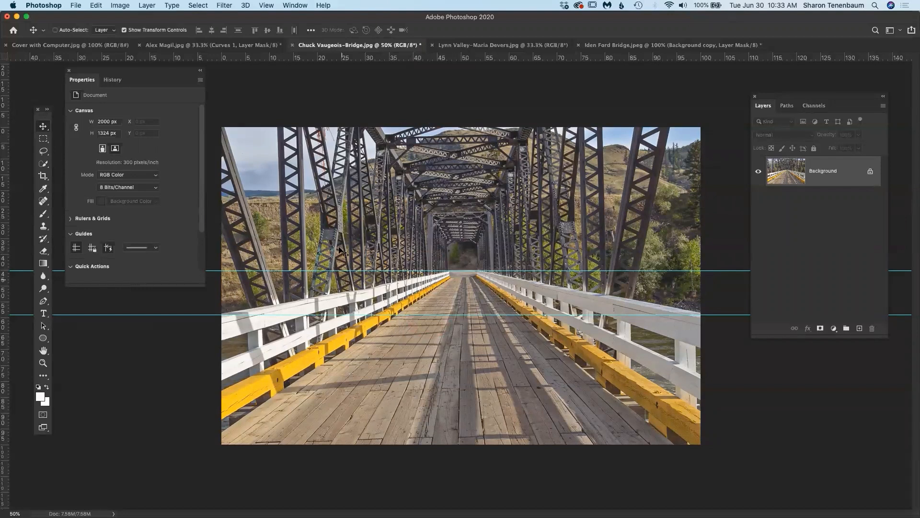
# Hide the existing guides and add another horizontal guide near the lower edge of the photo.
pyautogui.click(350, 58)
pyautogui.press('super+semicolon')
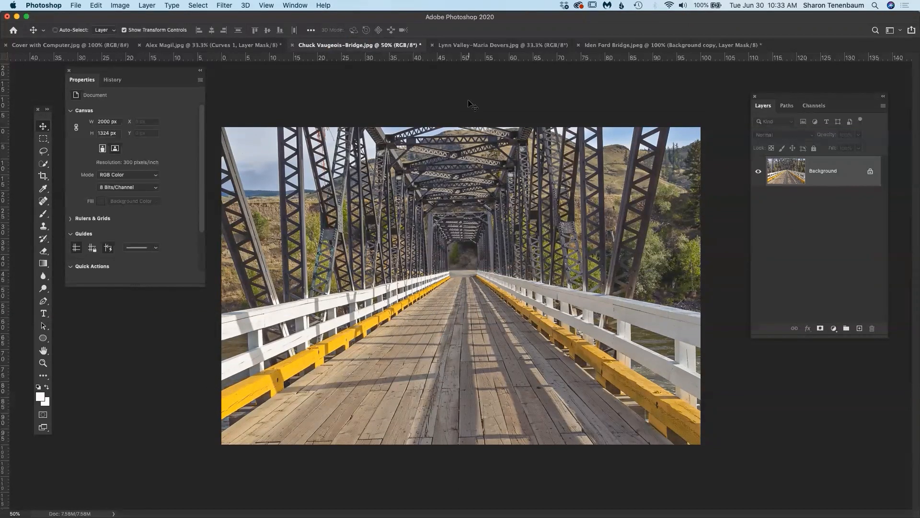
pyautogui.moveTo(457, 58); pyautogui.dragTo(448, 430)
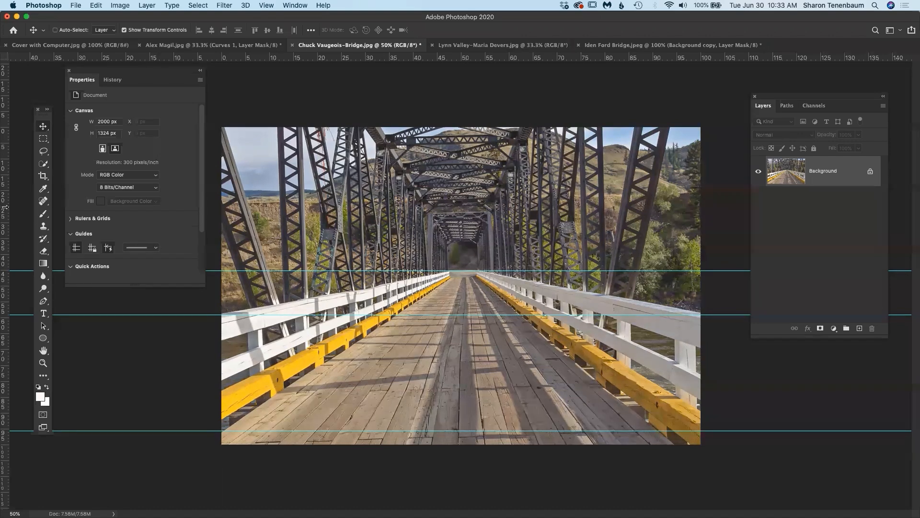
# Add a horizontal guide across the railing tops to compare the outer truss bases on both sides of the bridge.
pyautogui.moveTo(3, 211); pyautogui.dragTo(5, 254)
pyautogui.moveTo(340, 61); pyautogui.dragTo(355, 303)
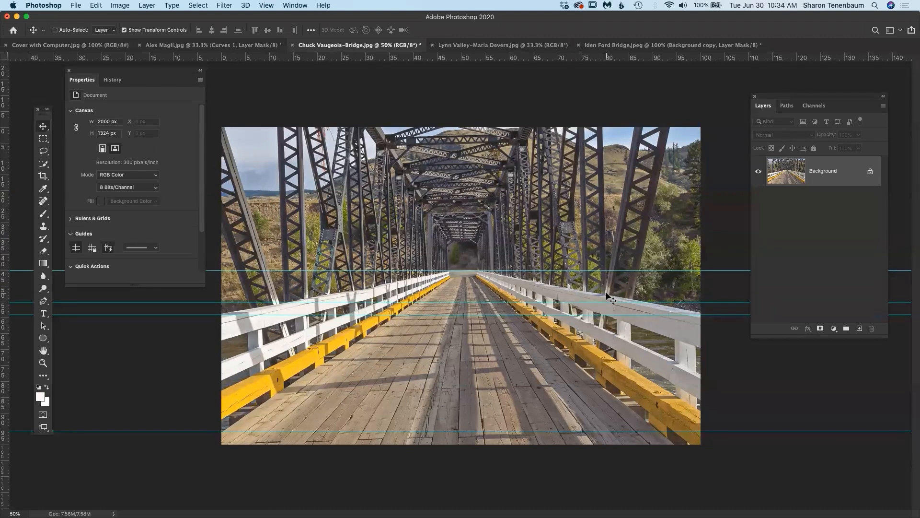
pyautogui.click(276, 306)
pyautogui.click(605, 297)
# Place one vertical guide at the far end of the left railing and another through the centre of the photo.
pyautogui.moveTo(3, 277); pyautogui.dragTo(432, 247)
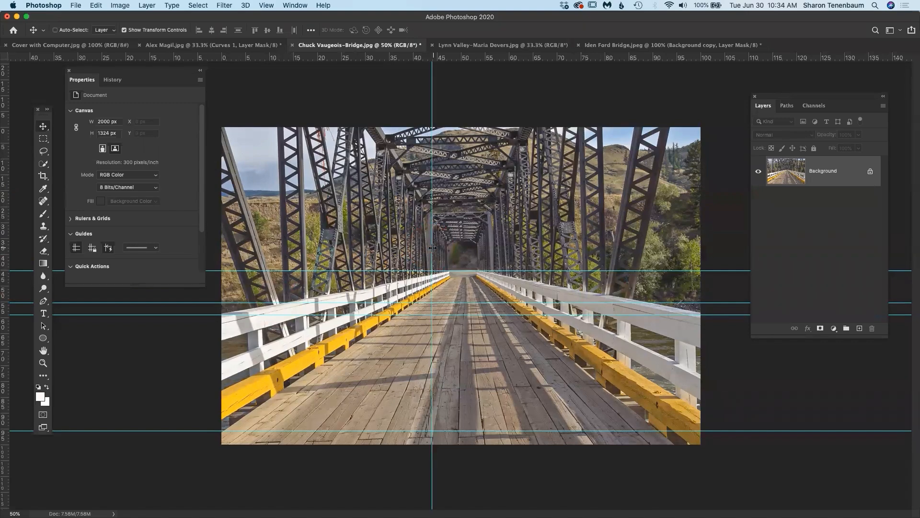
pyautogui.press('super+equal')
pyautogui.press('super+equal')
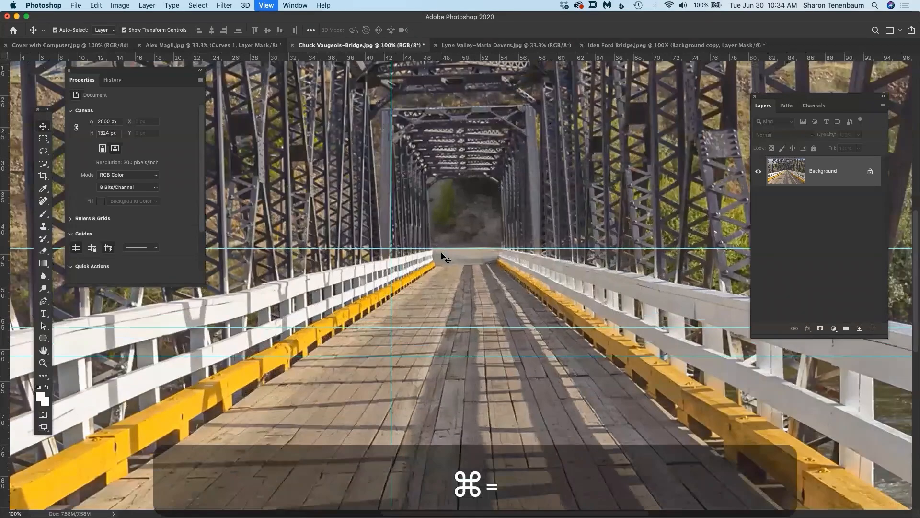
pyautogui.press('super+minus')
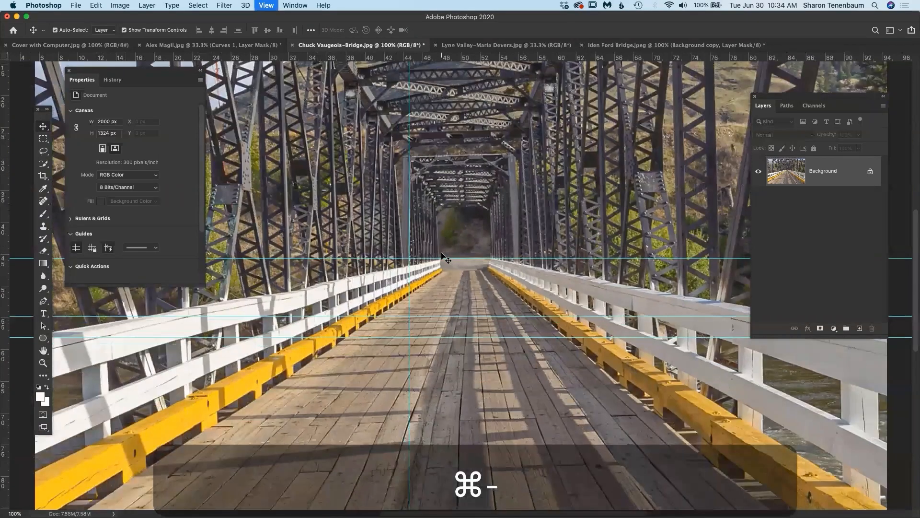
pyautogui.press('super+minus')
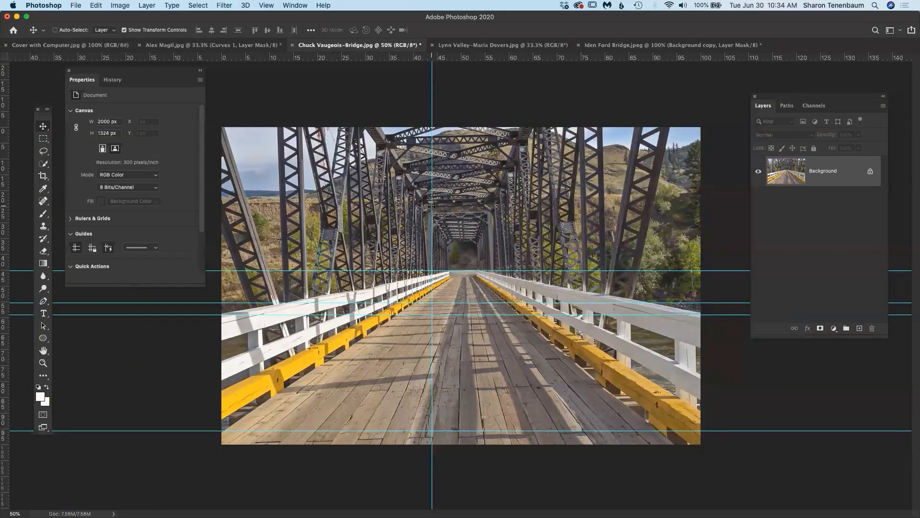
pyautogui.moveTo(431, 206); pyautogui.dragTo(451, 207)
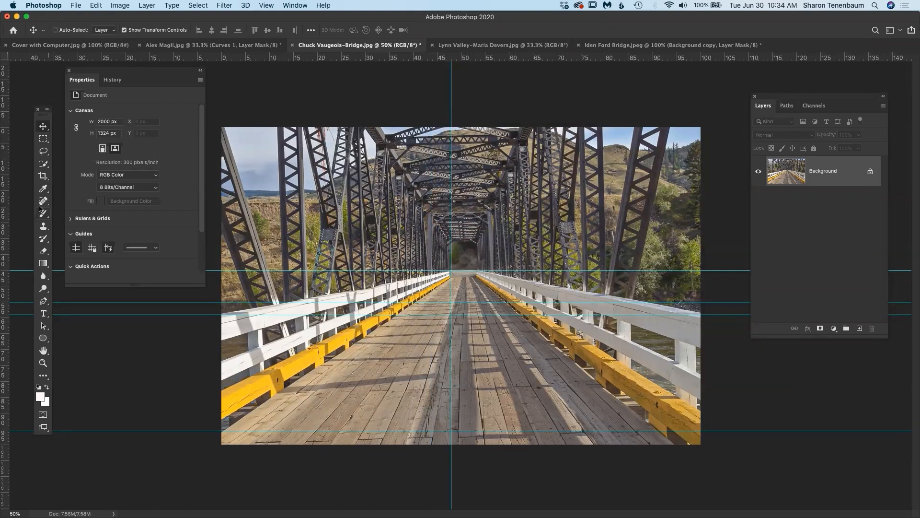
pyautogui.moveTo(2, 202); pyautogui.dragTo(461, 218)
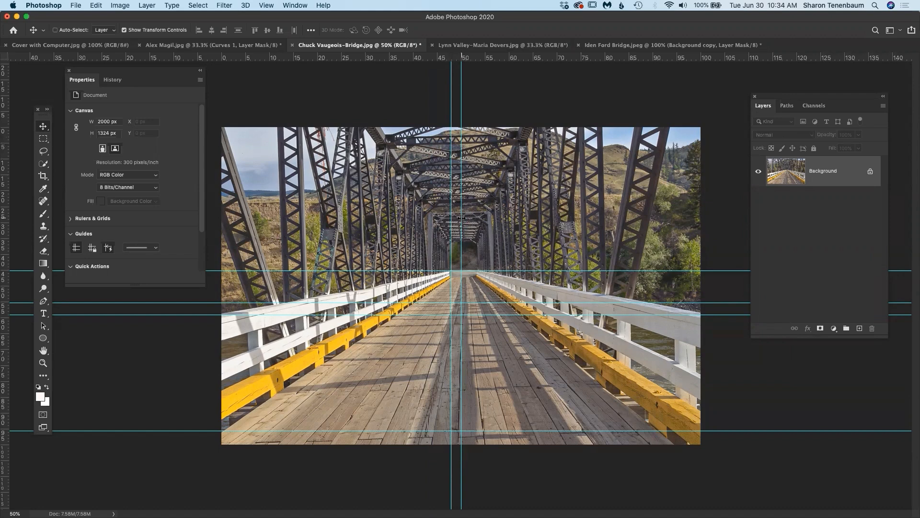
# Duplicate the Background layer as "Background copy" in the same document.
pyautogui.click(822, 170)
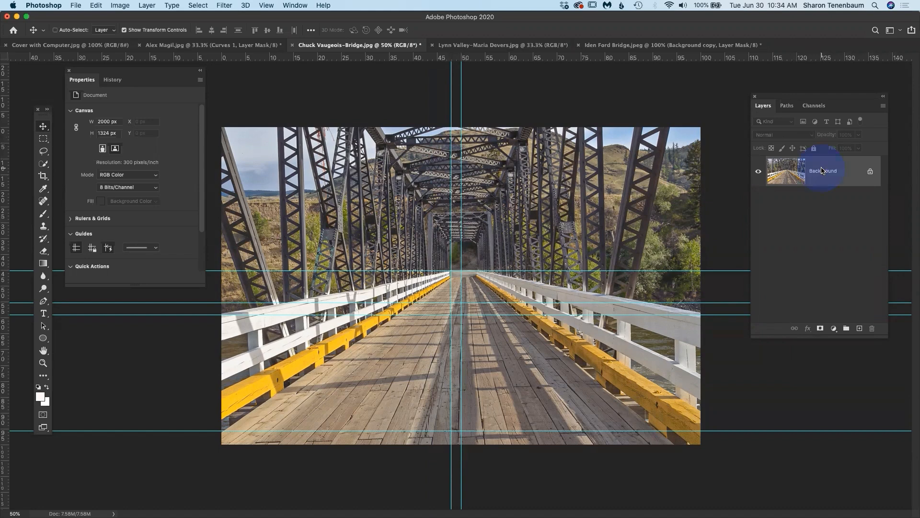
pyautogui.click(829, 187)
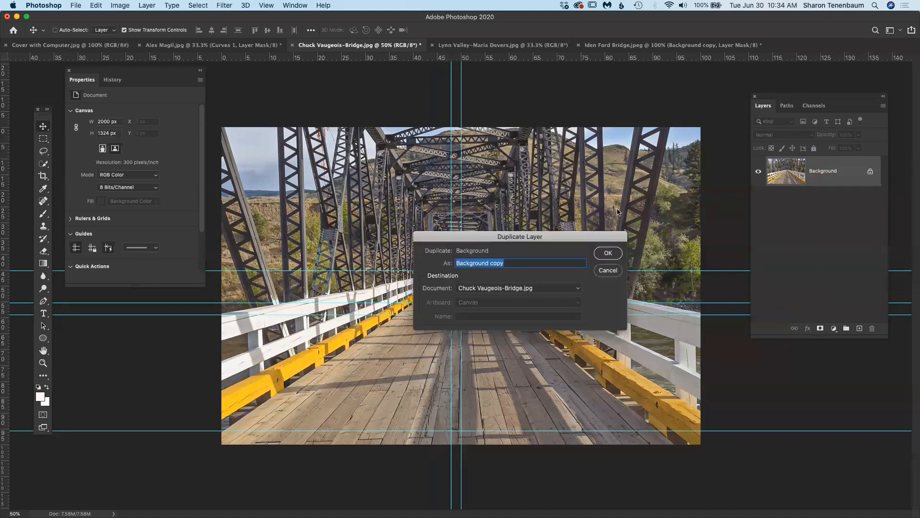
pyautogui.click(607, 255)
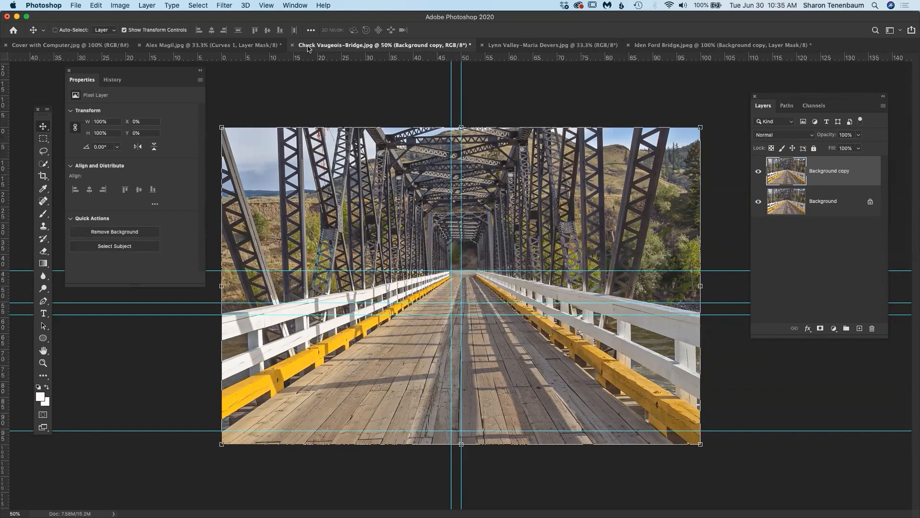
# Open the Lens Correction filter on the Background copy layer with the grid hidden and the custom correction settings shown.
pyautogui.click(265, 5)
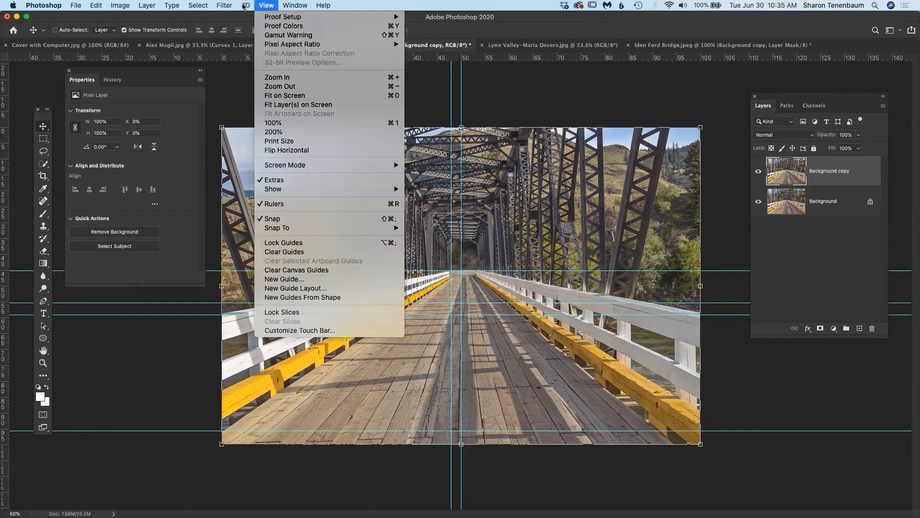
pyautogui.moveTo(224, 6)
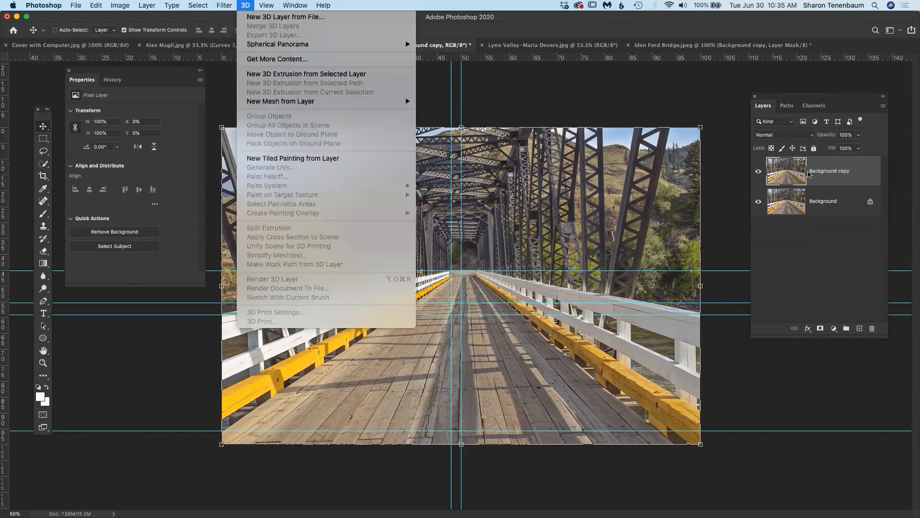
pyautogui.click(825, 173)
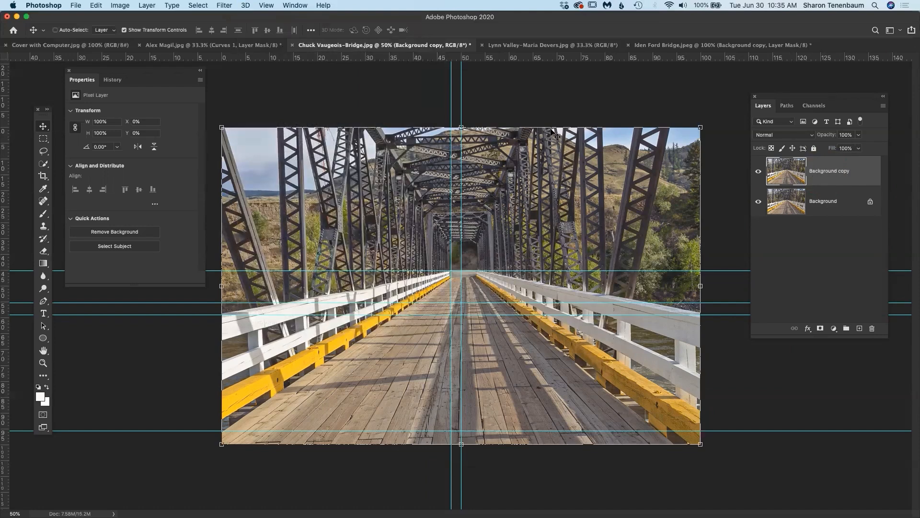
pyautogui.click(225, 5)
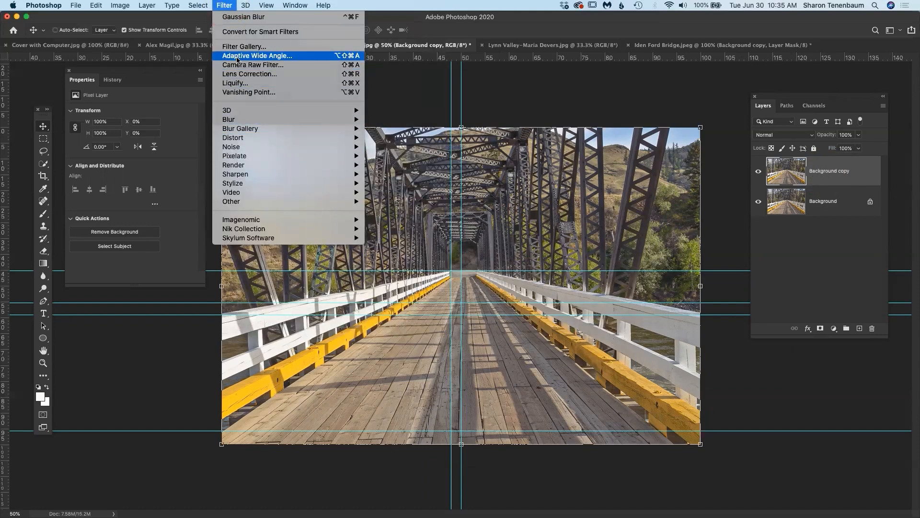
pyautogui.click(242, 73)
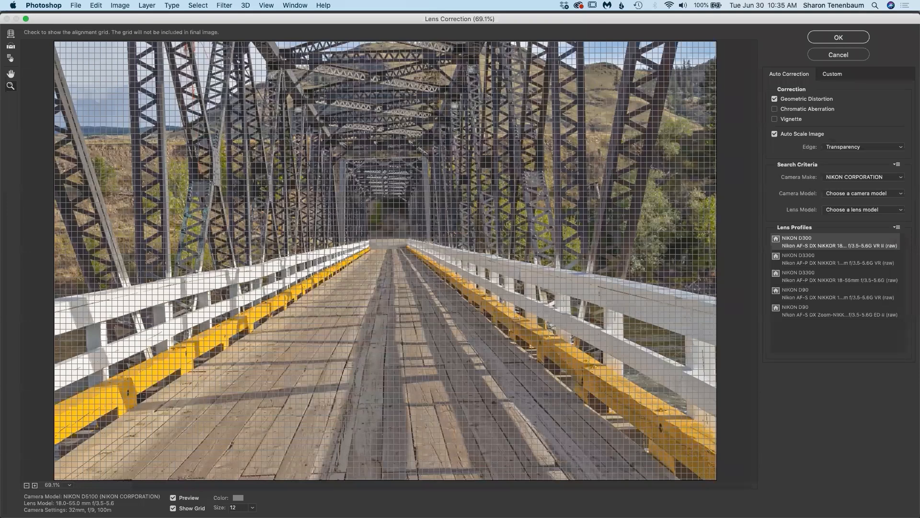
pyautogui.click(173, 508)
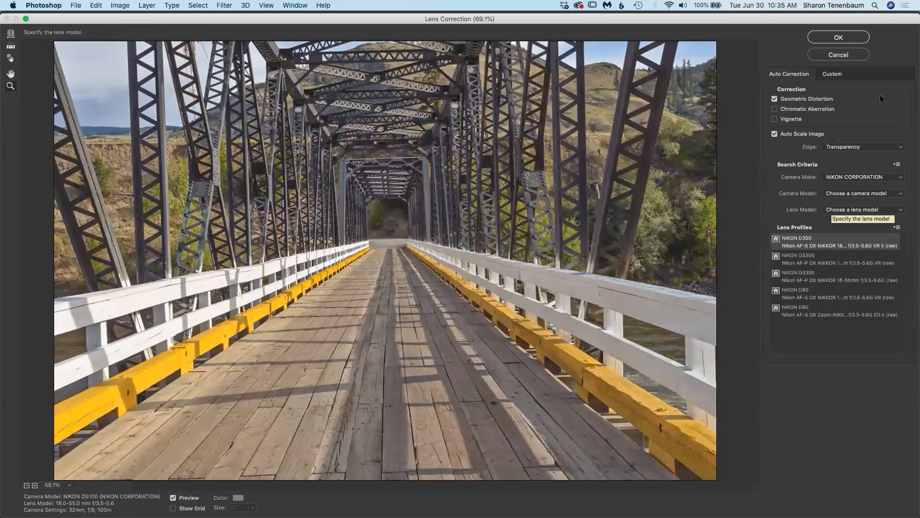
pyautogui.click(829, 74)
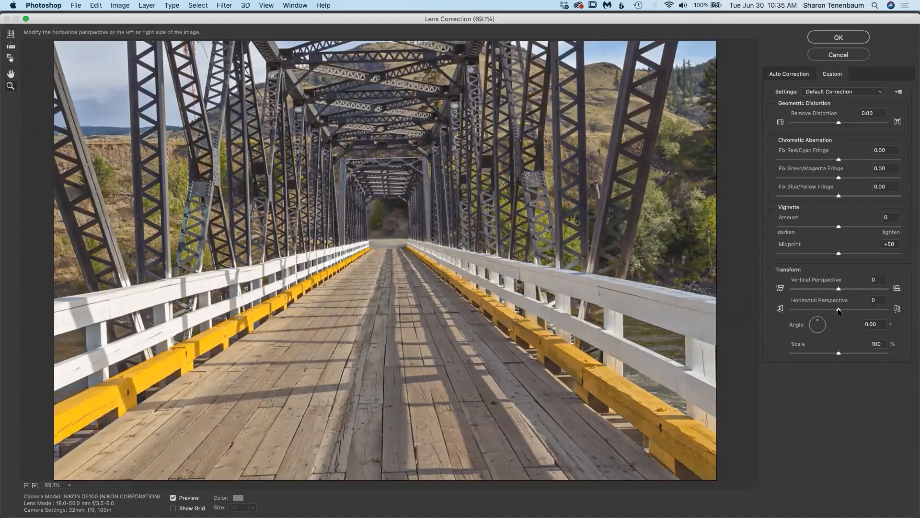
# Try shifting the Horizontal Perspective in both directions, down to -18, and discard the Lens Correction filter.
pyautogui.moveTo(839, 310); pyautogui.dragTo(847, 309)
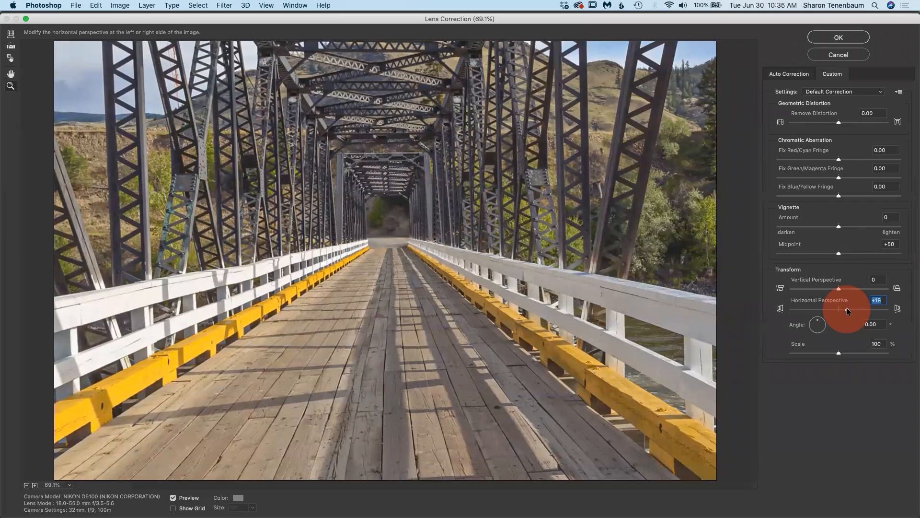
pyautogui.moveTo(847, 309)
pyautogui.mouseDown()
pyautogui.moveTo(857, 310)
pyautogui.moveTo(821, 310)
pyautogui.moveTo(853, 309)
pyautogui.moveTo(839, 309)
pyautogui.mouseUp()
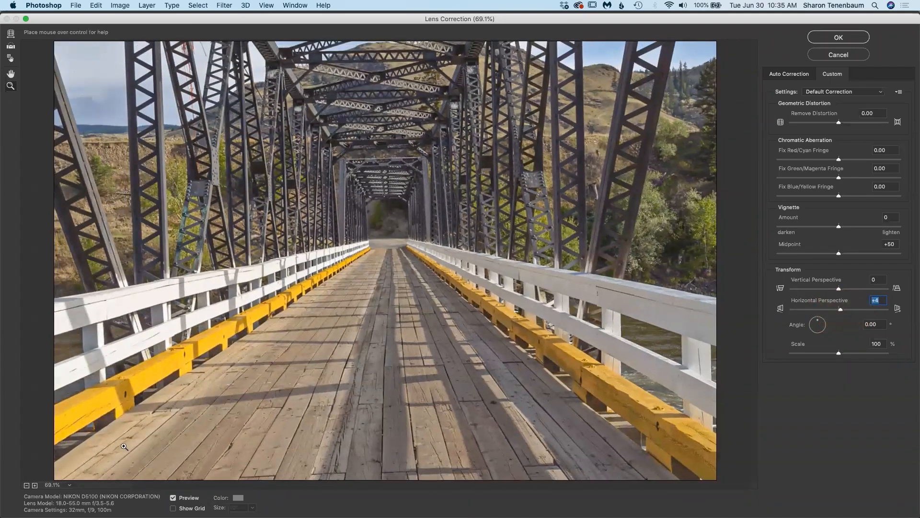
pyautogui.click(27, 486)
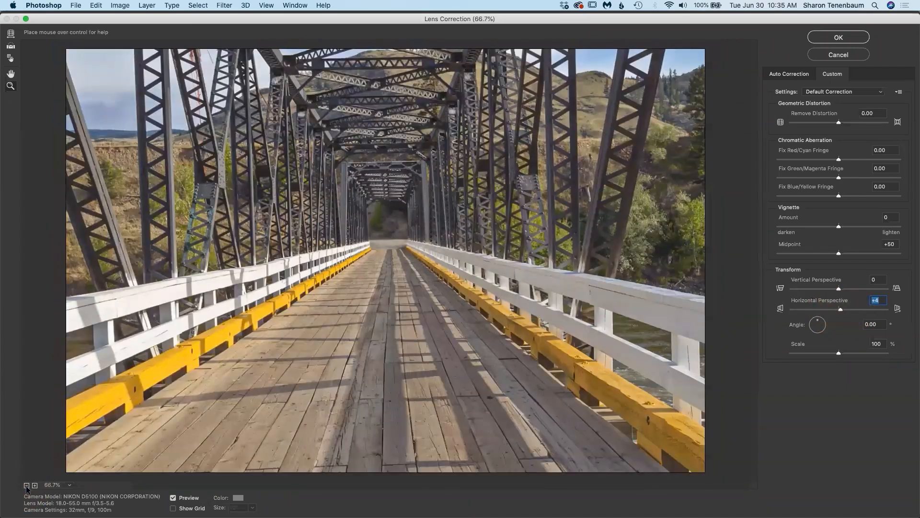
pyautogui.click(27, 486)
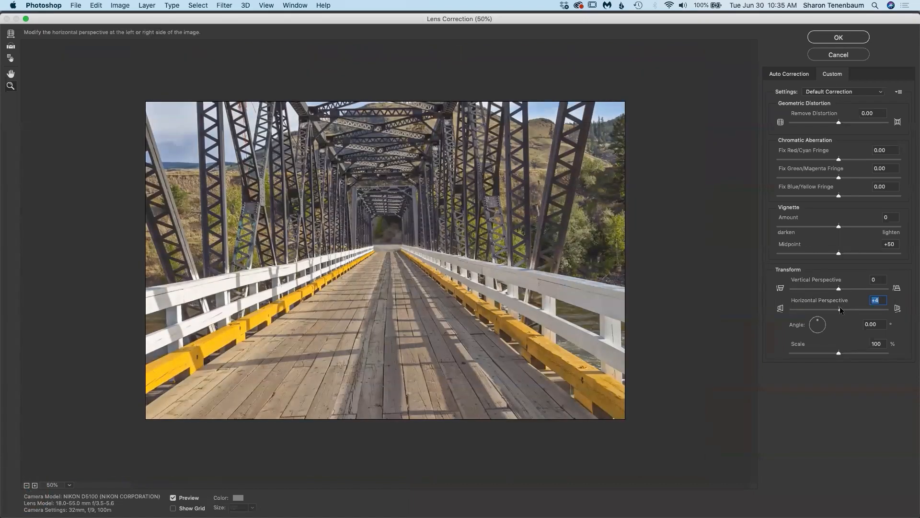
pyautogui.moveTo(840, 306); pyautogui.dragTo(858, 307)
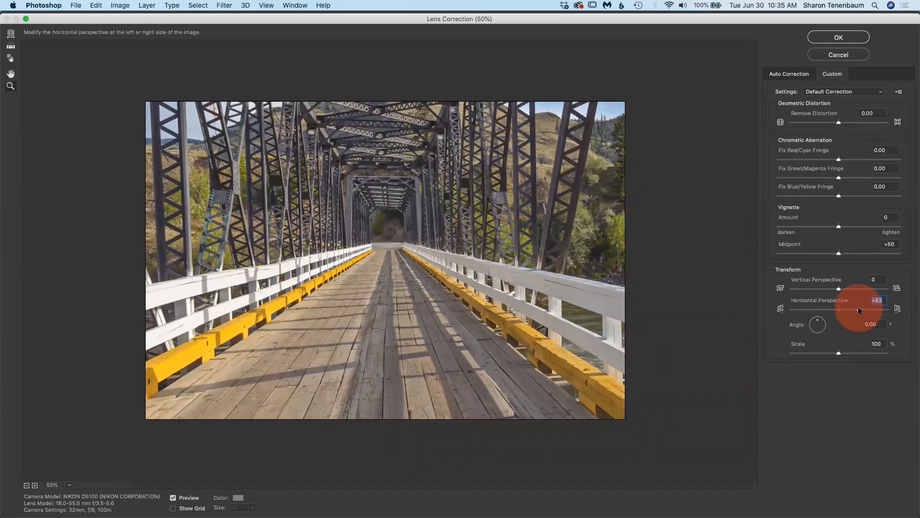
pyautogui.moveTo(858, 306)
pyautogui.mouseDown()
pyautogui.moveTo(827, 307)
pyautogui.moveTo(847, 306)
pyautogui.mouseUp()
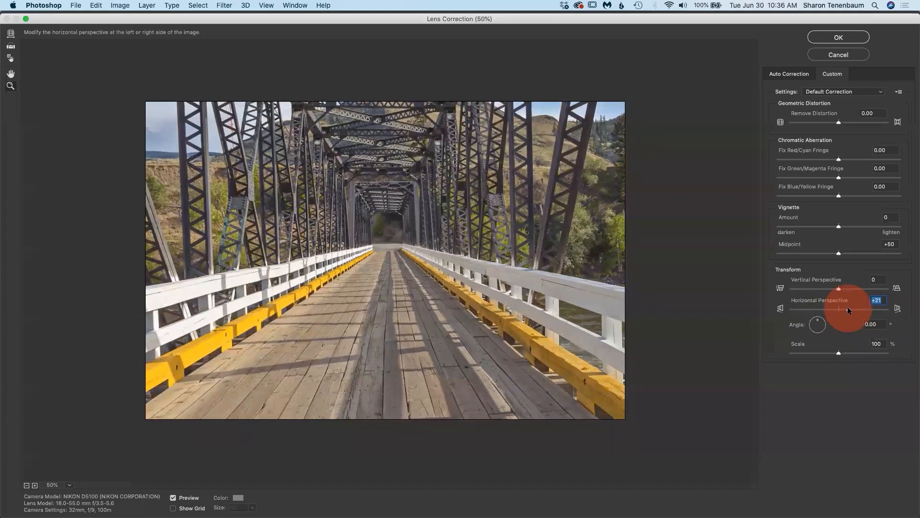
pyautogui.moveTo(847, 306); pyautogui.dragTo(832, 307)
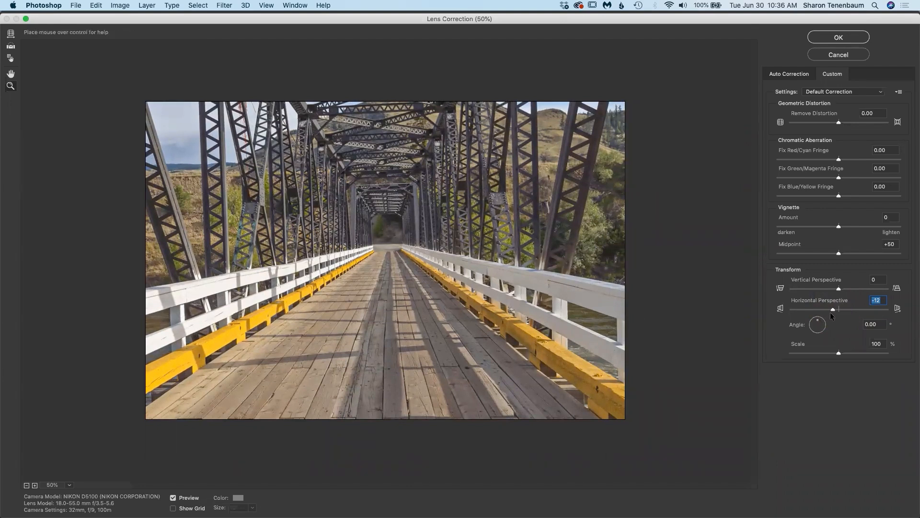
pyautogui.moveTo(832, 310); pyautogui.dragTo(830, 309)
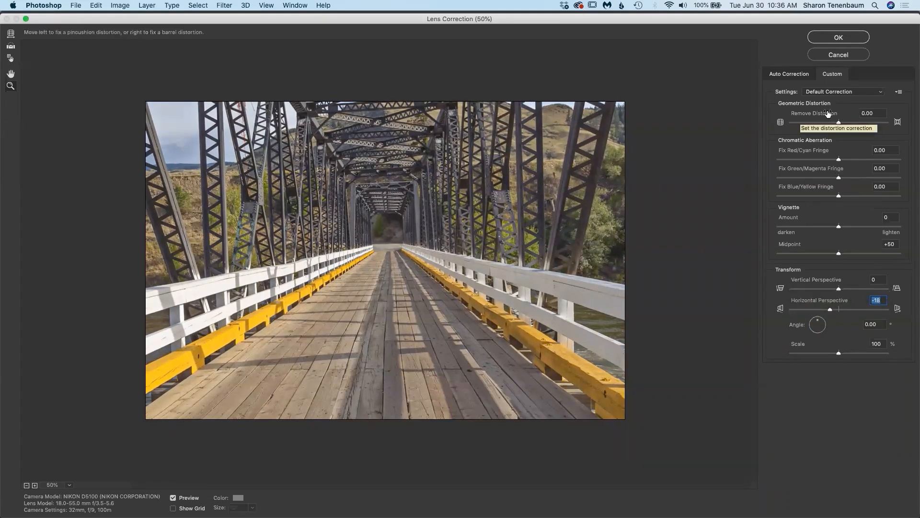
pyautogui.click(837, 55)
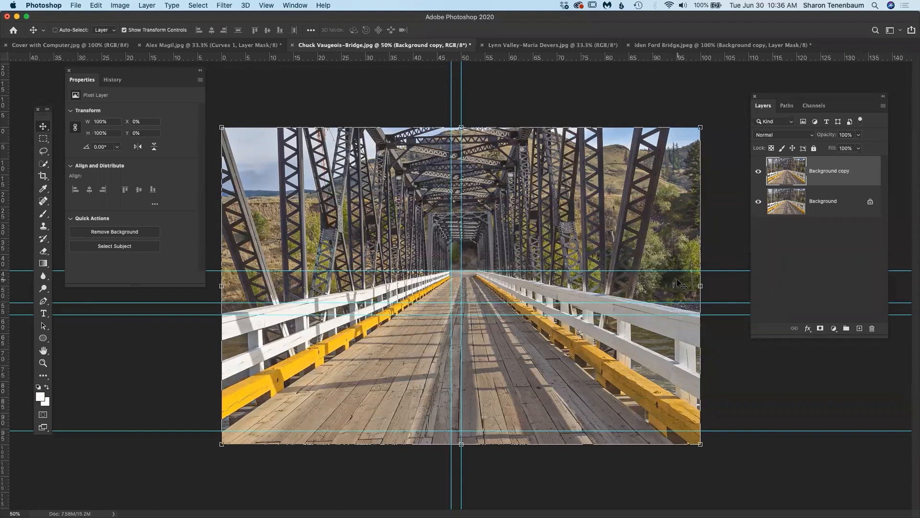
pyautogui.press('super+semicolon')
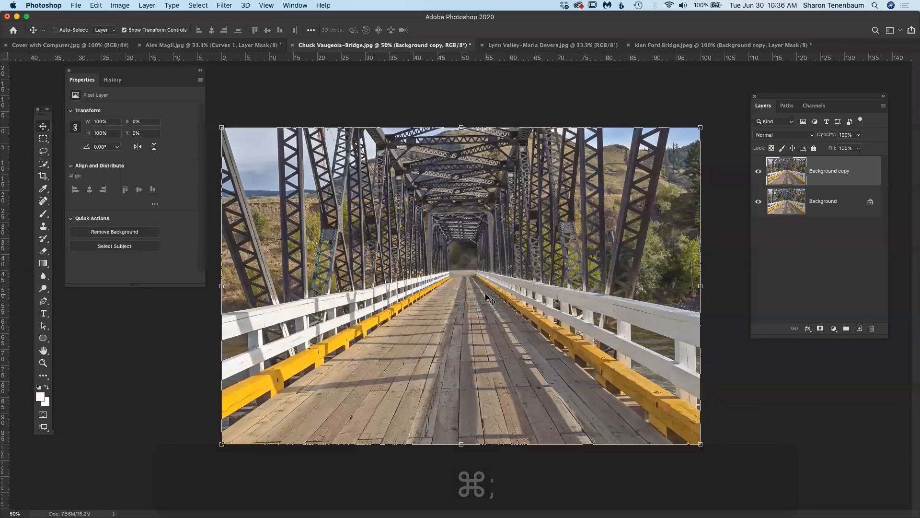
pyautogui.click(96, 5)
pyautogui.press('Escape')
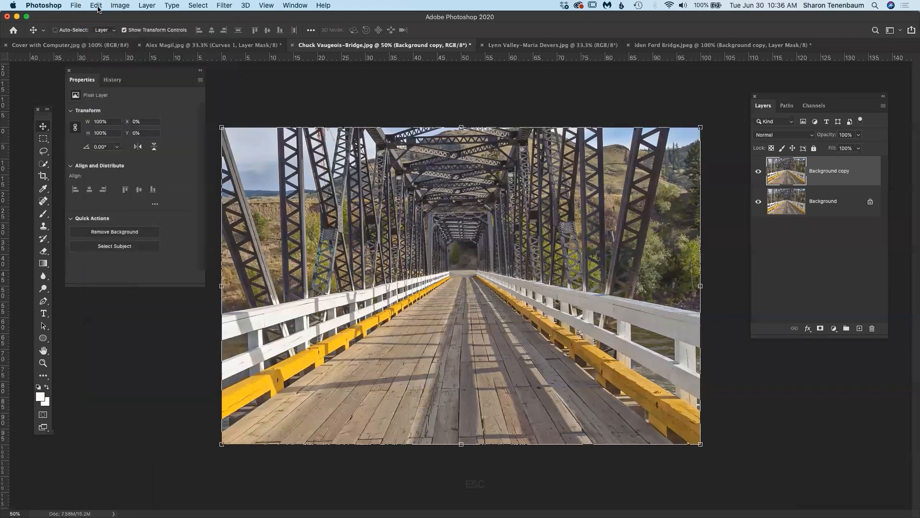
pyautogui.press('super+semicolon')
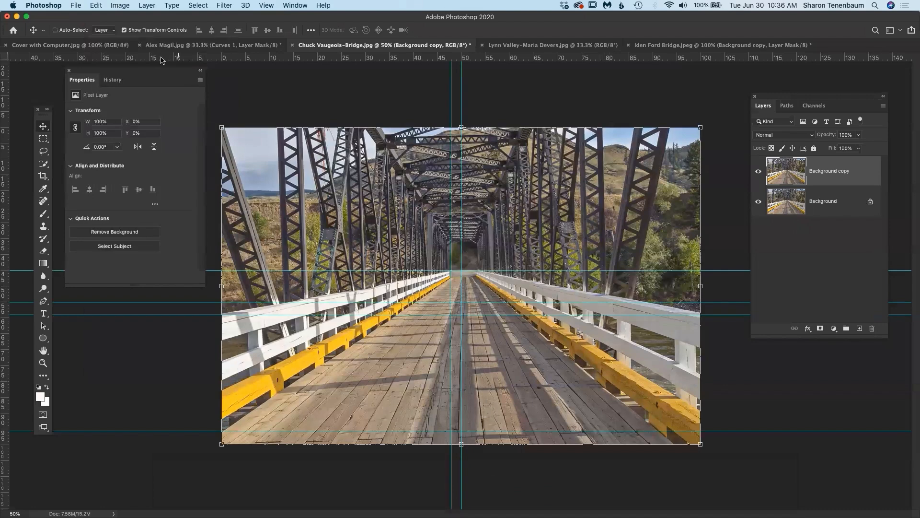
# Distort the Background copy layer by moving its lower-right corner inward and slightly below the photo's bottom edge.
pyautogui.click(96, 5)
pyautogui.moveTo(137, 229)
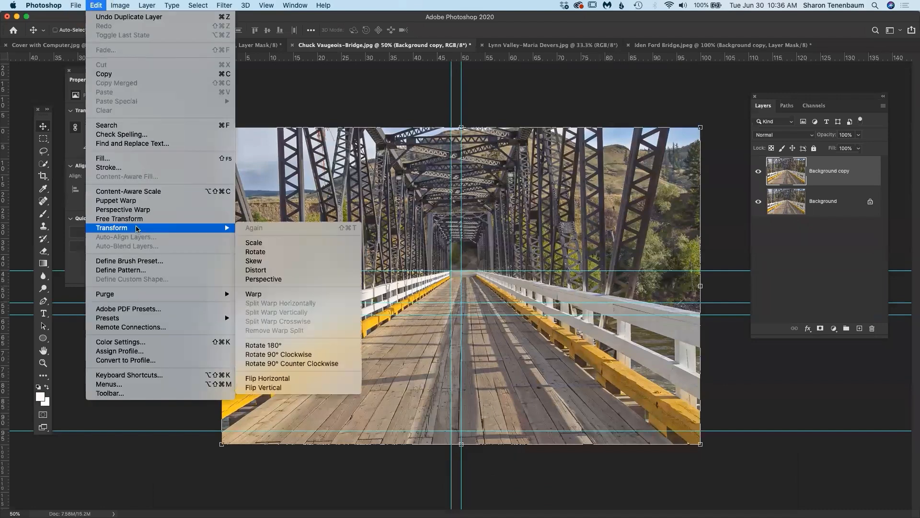
pyautogui.click(265, 264)
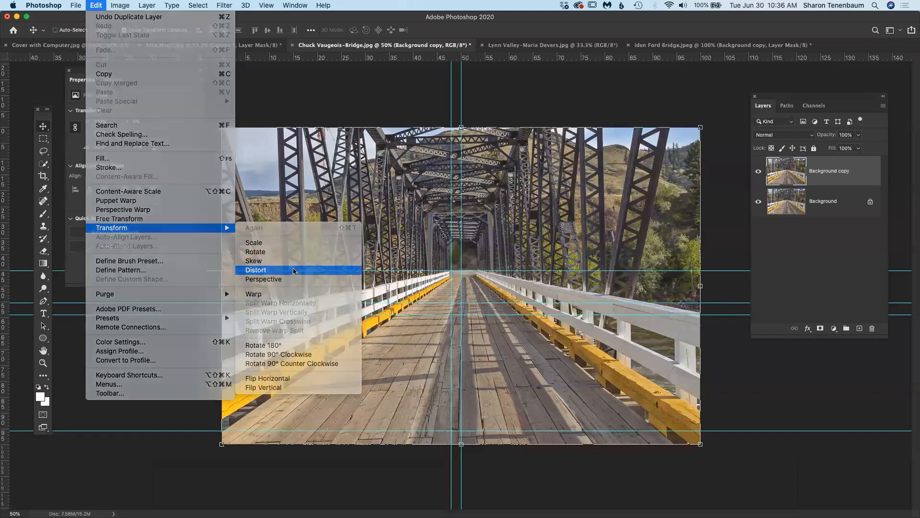
pyautogui.moveTo(700, 443); pyautogui.dragTo(685, 453)
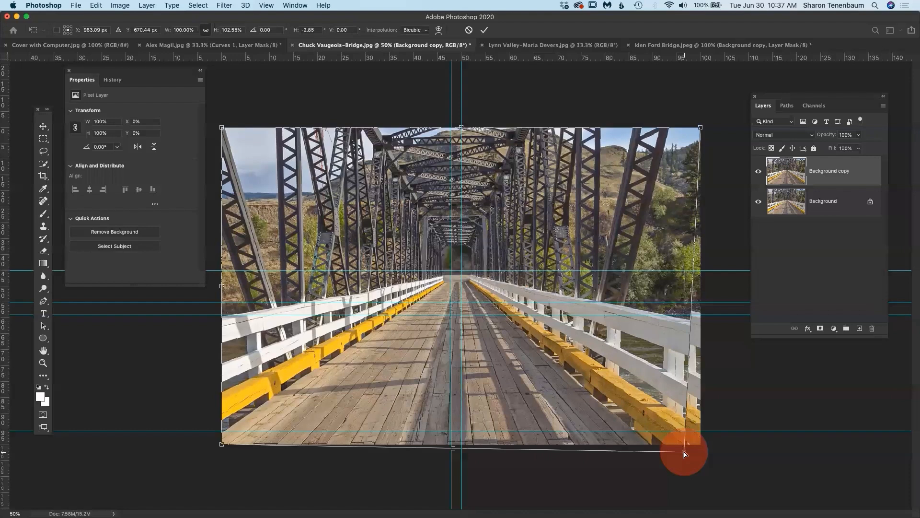
pyautogui.moveTo(684, 453); pyautogui.dragTo(683, 451)
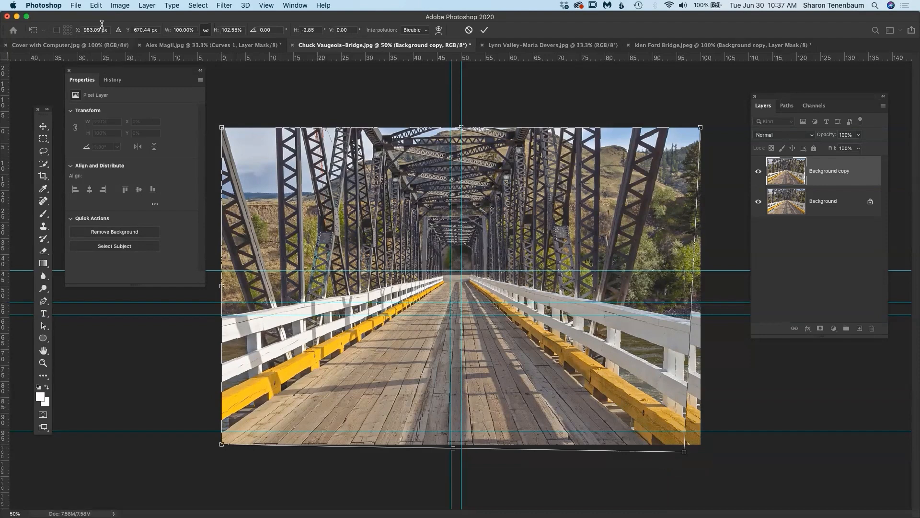
# Raise the lower-left corner of the Background copy layer slightly with Distort and apply the transformation.
pyautogui.click(97, 7)
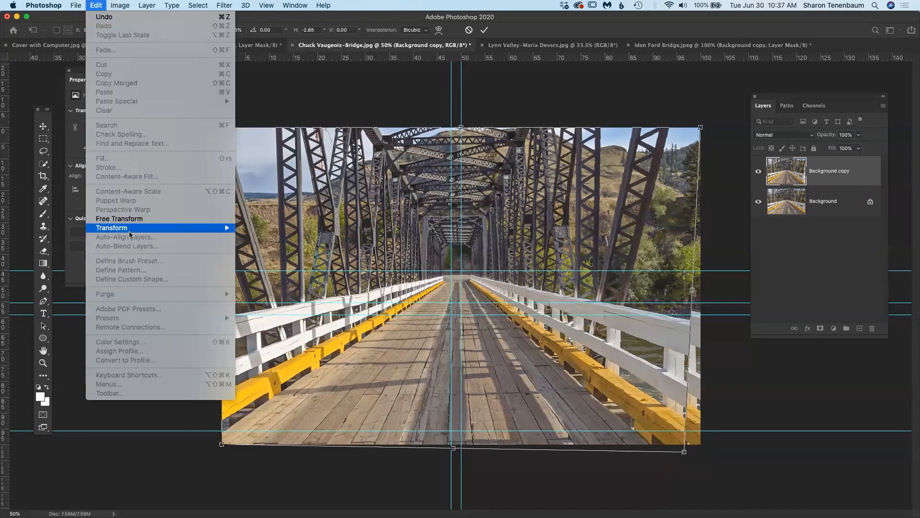
pyautogui.moveTo(137, 227)
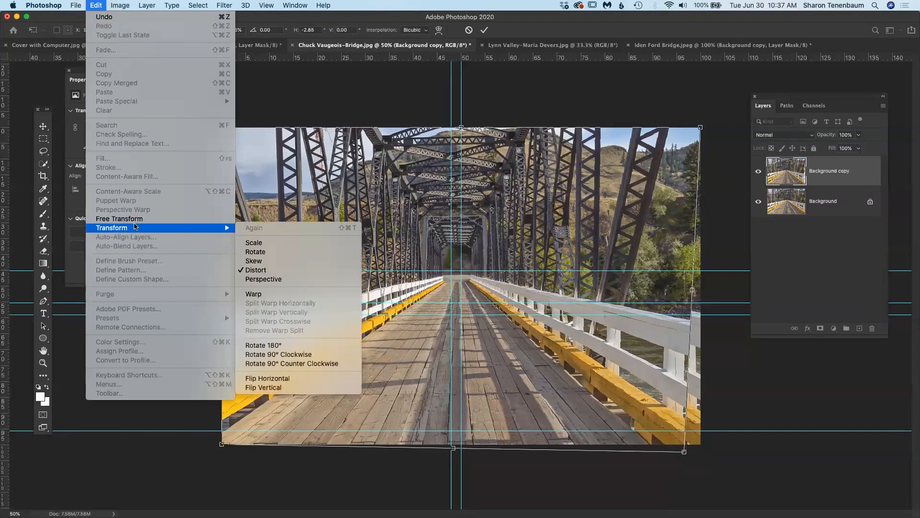
pyautogui.click(257, 269)
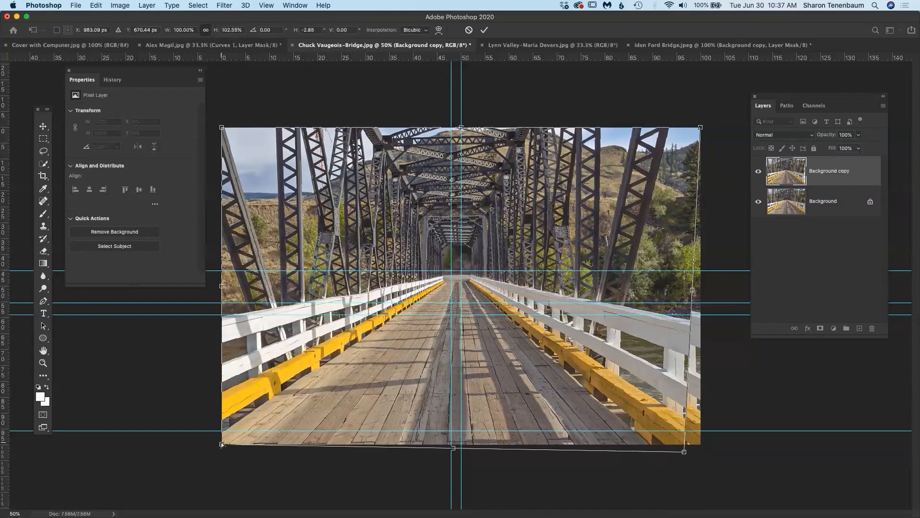
pyautogui.click(222, 444)
pyautogui.moveTo(222, 444); pyautogui.dragTo(222, 438)
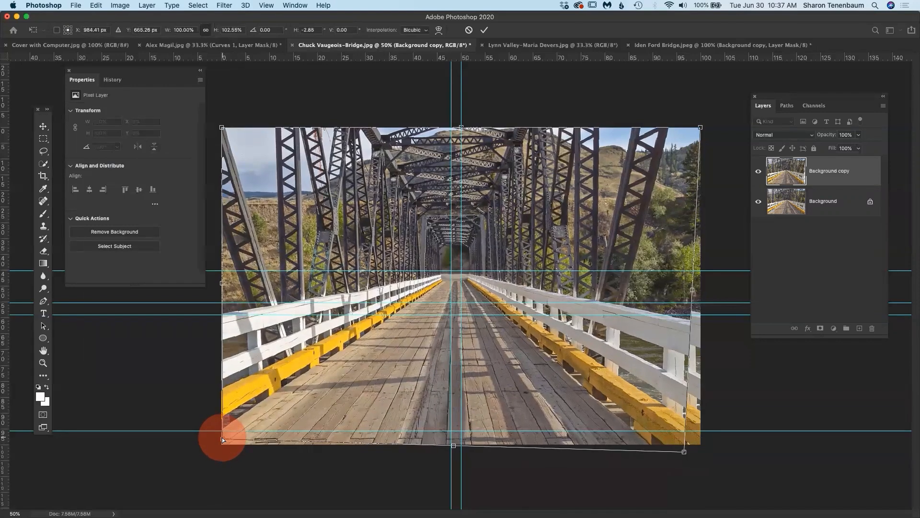
pyautogui.moveTo(223, 437); pyautogui.dragTo(222, 436)
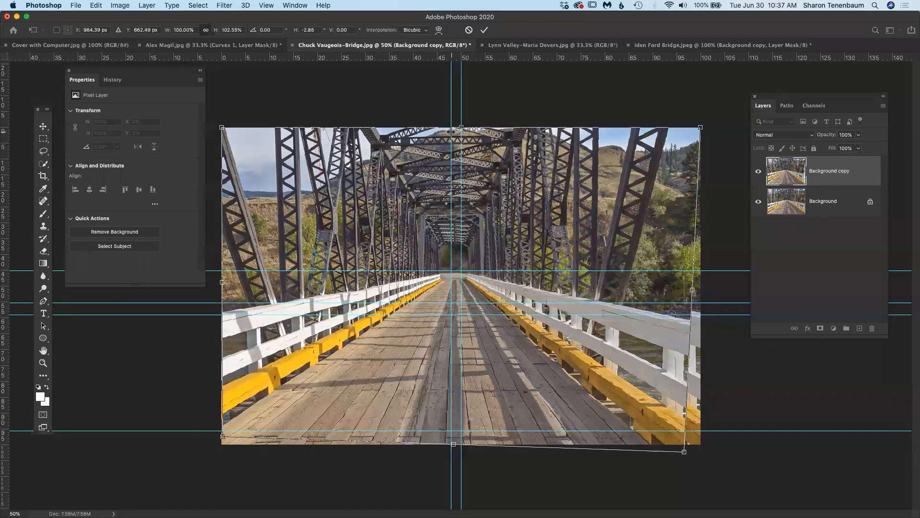
pyautogui.click(484, 30)
# Remove the vertical guide at the photo's centre and hide the remaining guides, checking the distorted edges with the Background layer briefly hidden.
pyautogui.moveTo(461, 110); pyautogui.dragTo(52, 162)
pyautogui.moveTo(4, 179); pyautogui.dragTo(4, 179)
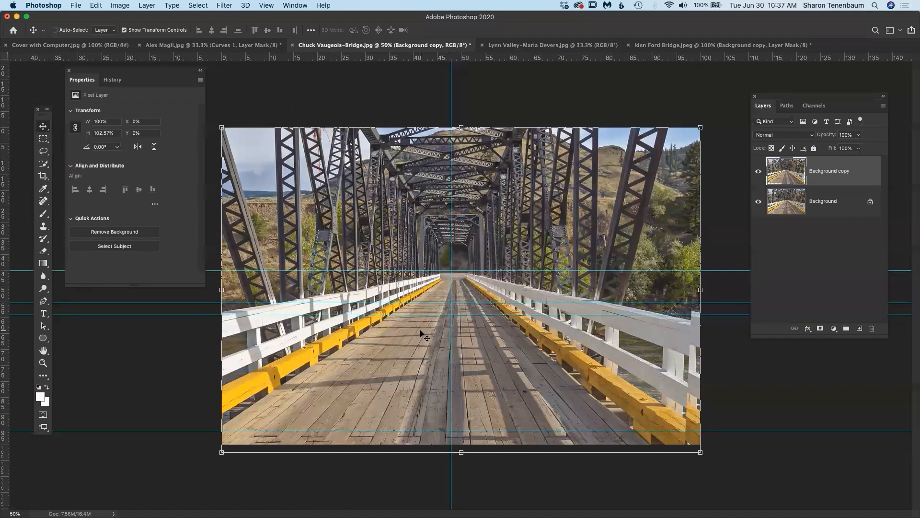
pyautogui.click(758, 201)
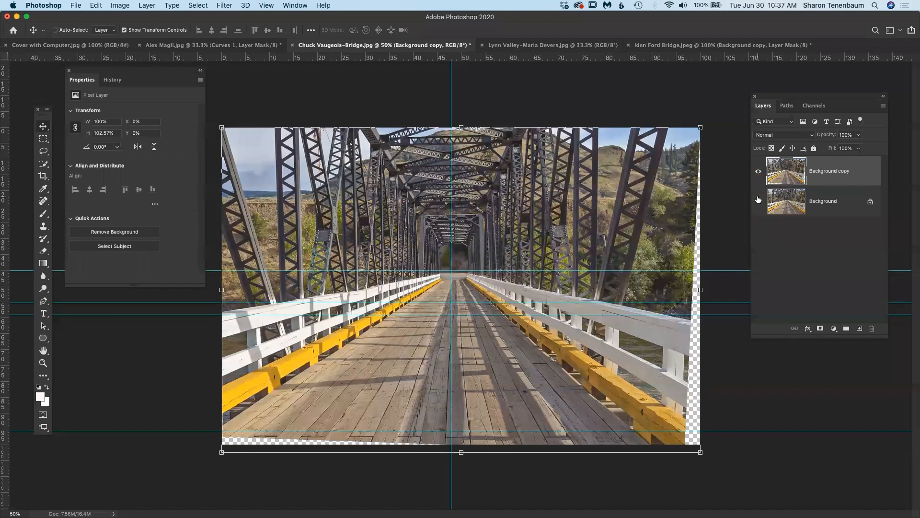
pyautogui.press('super+semicolon')
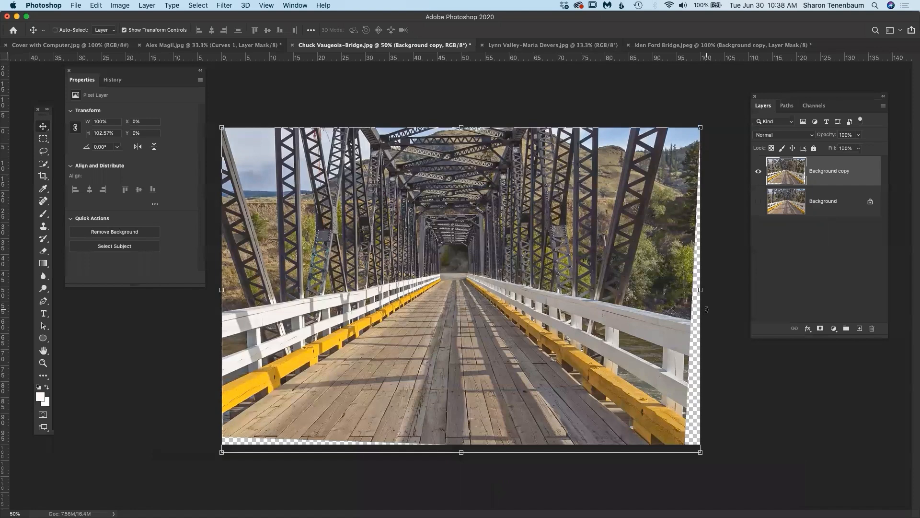
pyautogui.click(759, 201)
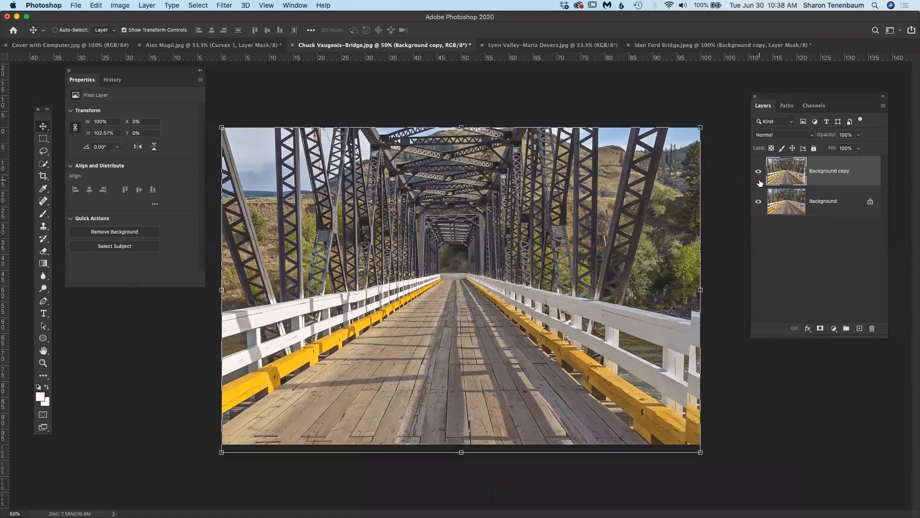
# Toggle the Background copy layer's visibility to compare the original bridge with the distorted version.
pyautogui.click(759, 173)
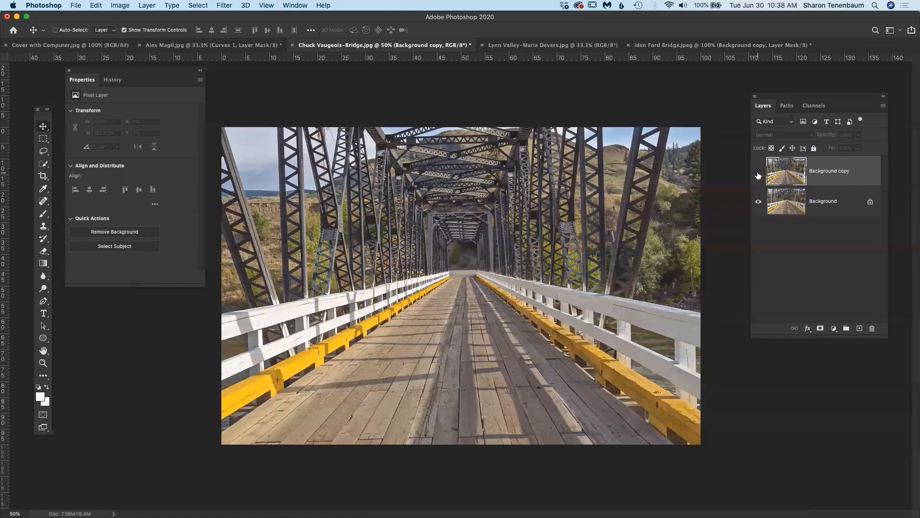
pyautogui.click(758, 173)
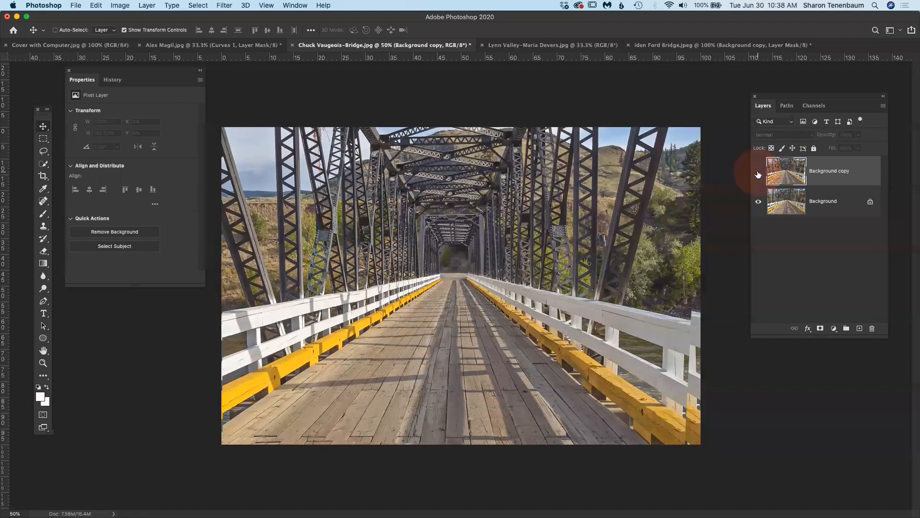
pyautogui.click(758, 172)
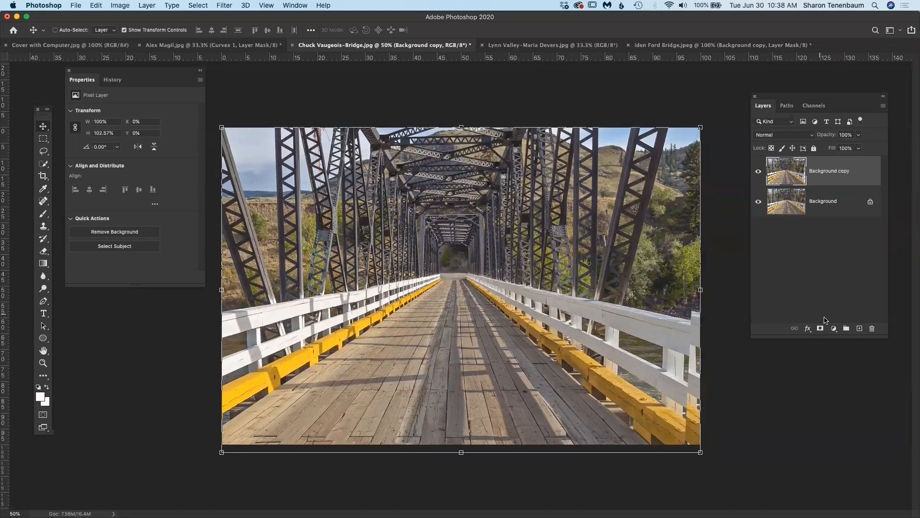
# Add a Black & White adjustment layer above Background copy, try the Blue Filter preset, and settle on Green Filter.
pyautogui.click(834, 329)
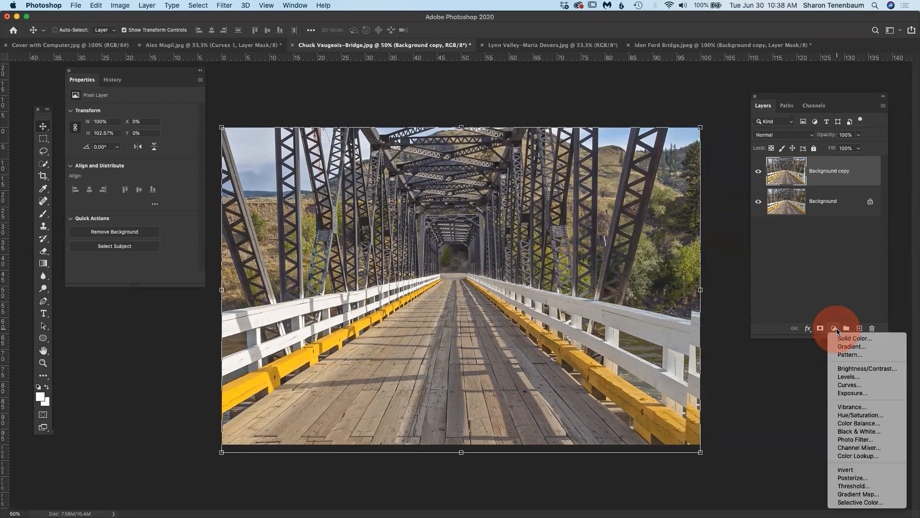
pyautogui.click(850, 432)
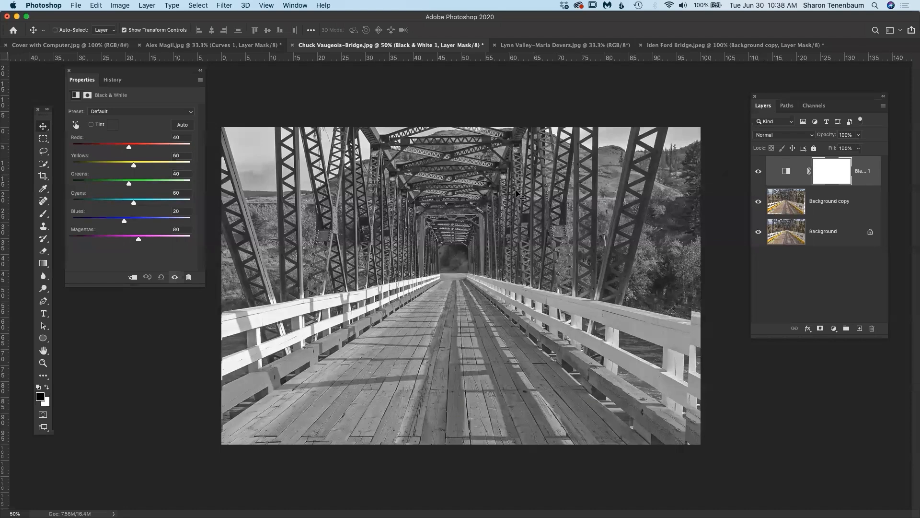
pyautogui.click(120, 113)
pyautogui.click(121, 121)
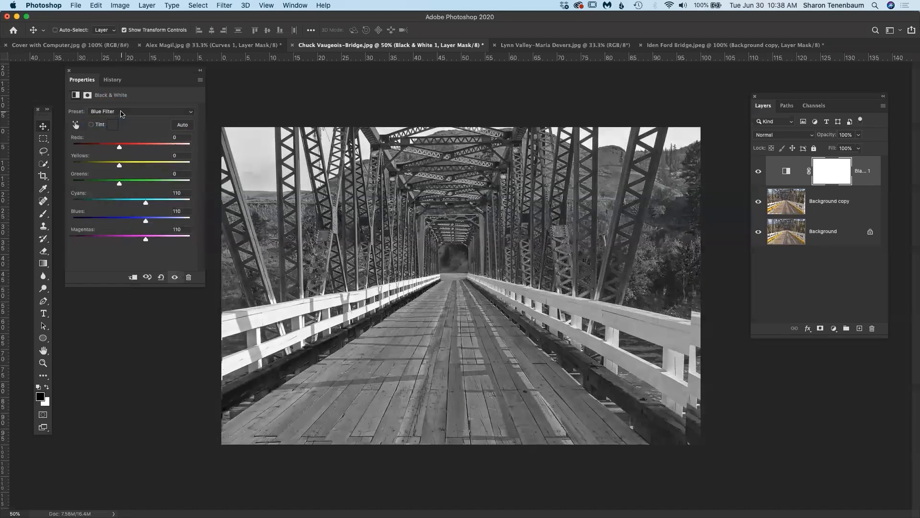
pyautogui.click(120, 113)
pyautogui.click(120, 127)
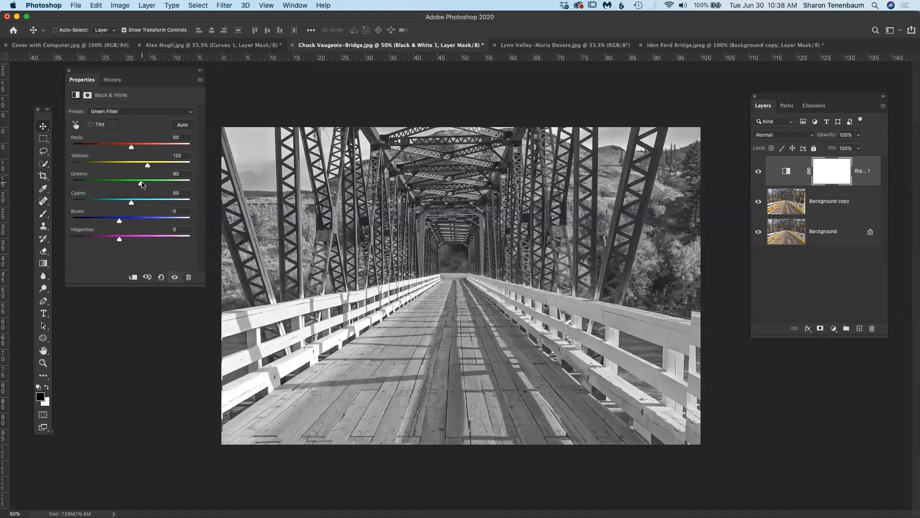
# Set the Black & White adjustment's Yellows to 172, Greens to 99 and Blues to -143.
pyautogui.moveTo(147, 166); pyautogui.dragTo(160, 166)
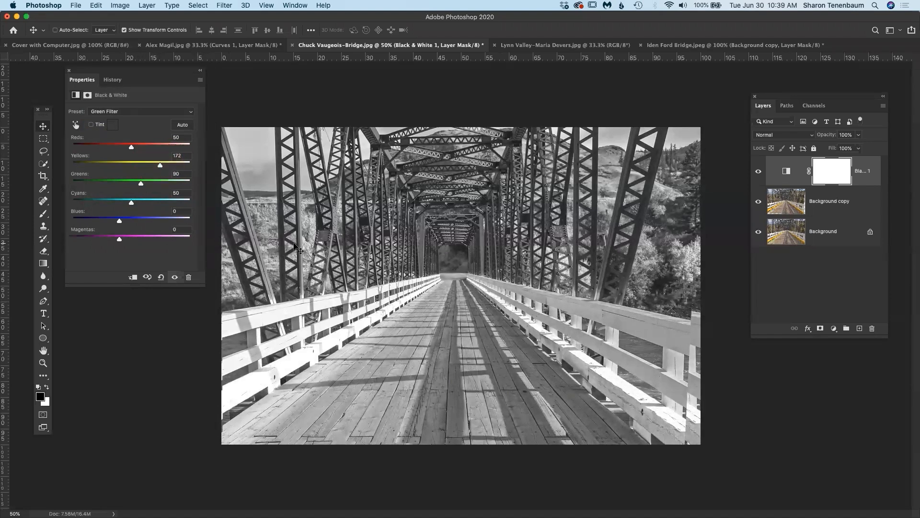
pyautogui.moveTo(141, 183)
pyautogui.mouseDown()
pyautogui.moveTo(98, 184)
pyautogui.moveTo(177, 184)
pyautogui.moveTo(134, 185)
pyautogui.moveTo(143, 184)
pyautogui.mouseUp()
pyautogui.moveTo(119, 220); pyautogui.dragTo(86, 221)
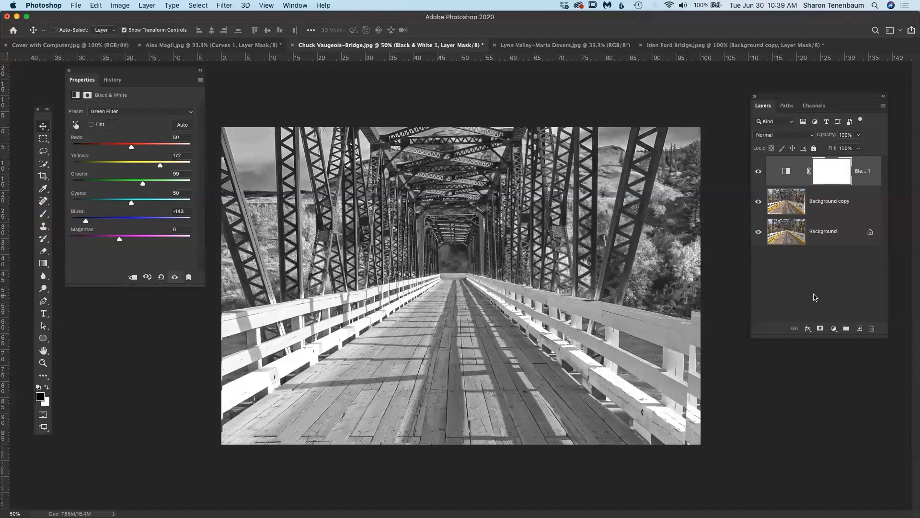
# Add a Levels adjustment layer above the Black & White layer, with the black input at 11 and midtones at 1.10.
pyautogui.click(834, 329)
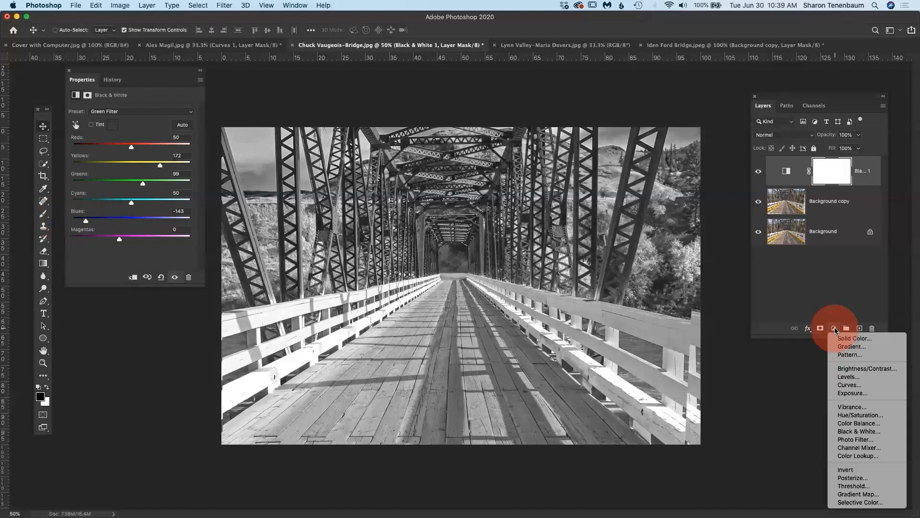
pyautogui.click(844, 377)
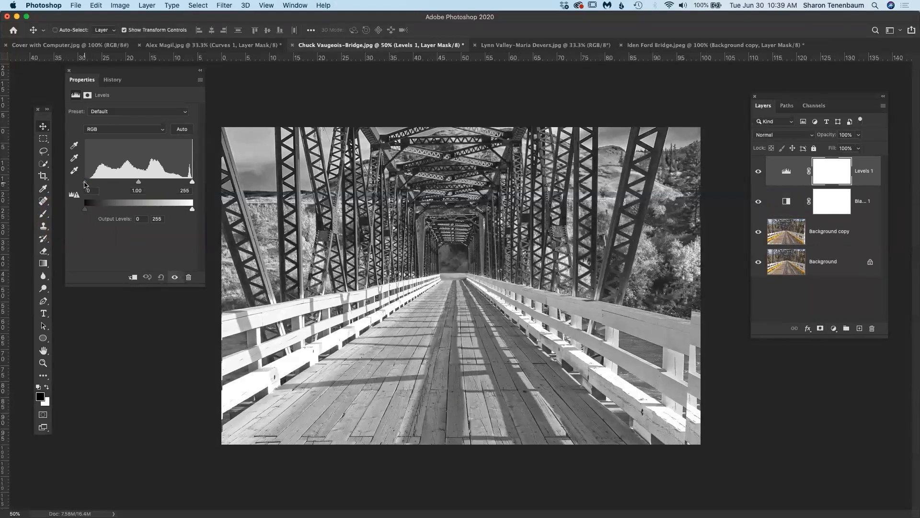
pyautogui.moveTo(85, 181); pyautogui.dragTo(89, 183)
pyautogui.moveTo(192, 182); pyautogui.dragTo(193, 181)
pyautogui.moveTo(141, 184); pyautogui.dragTo(137, 184)
pyautogui.click(866, 177)
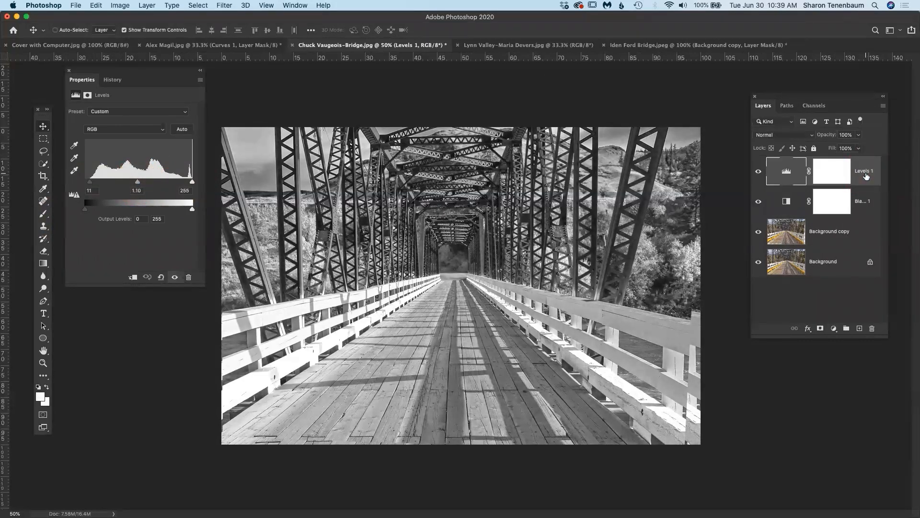
# Add a Curves adjustment layer, darken it with a point at input 159 and output 66, and invert its mask to black.
pyautogui.click(834, 330)
pyautogui.click(842, 390)
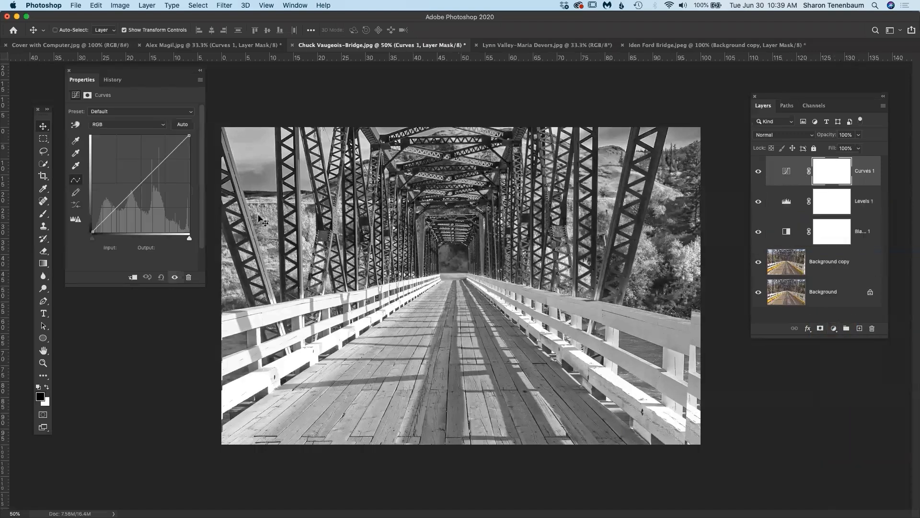
pyautogui.moveTo(125, 191); pyautogui.dragTo(154, 207)
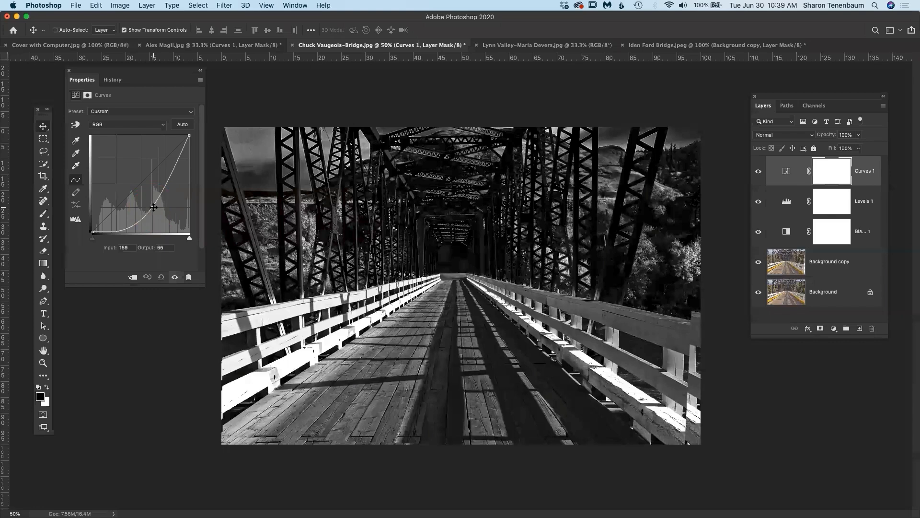
pyautogui.click(837, 171)
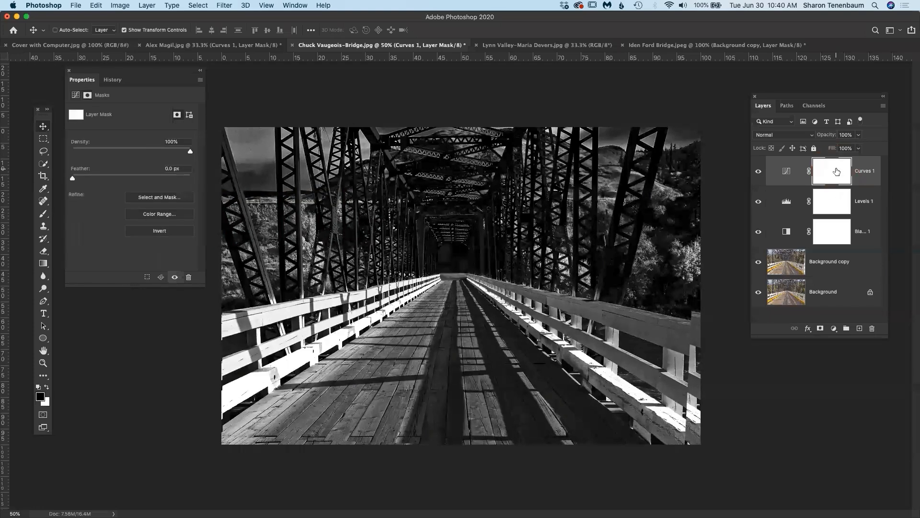
pyautogui.press('super+i')
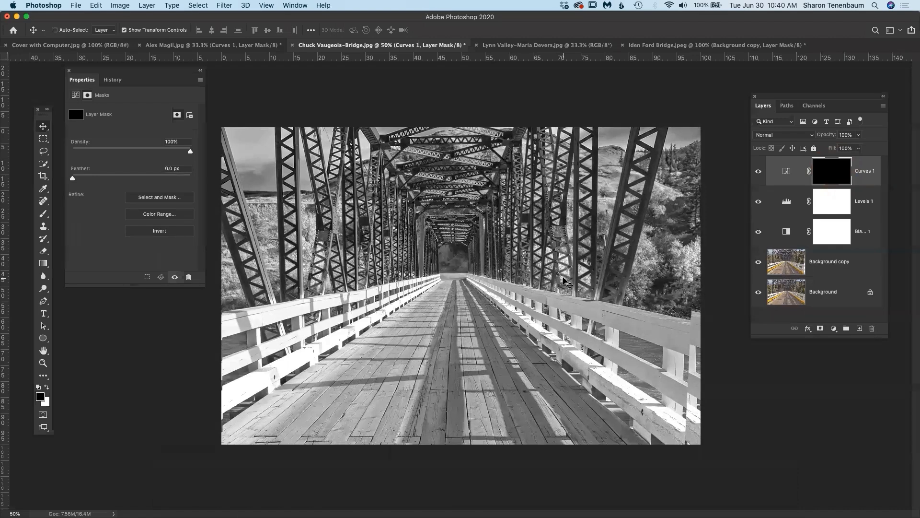
# Set up the Gradient tool with a white foreground, linear style and 47% opacity.
pyautogui.press('g')
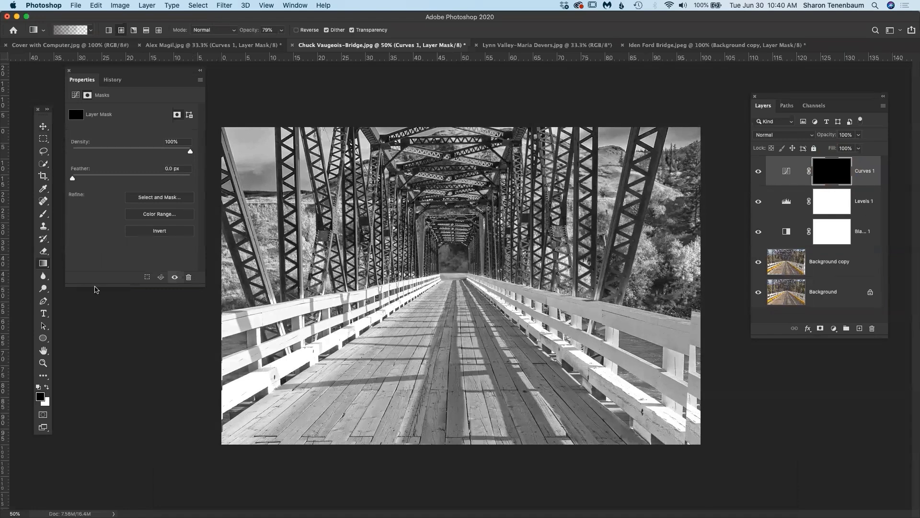
pyautogui.click(43, 267)
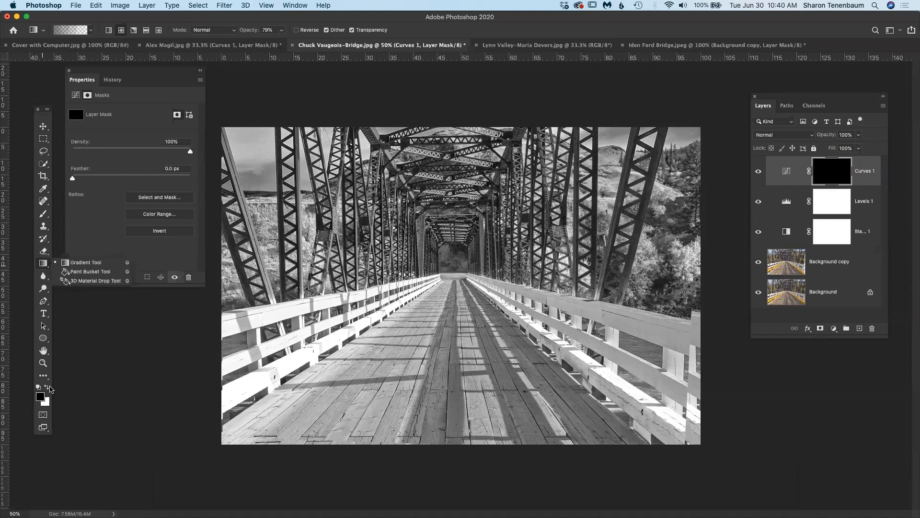
pyautogui.click(47, 388)
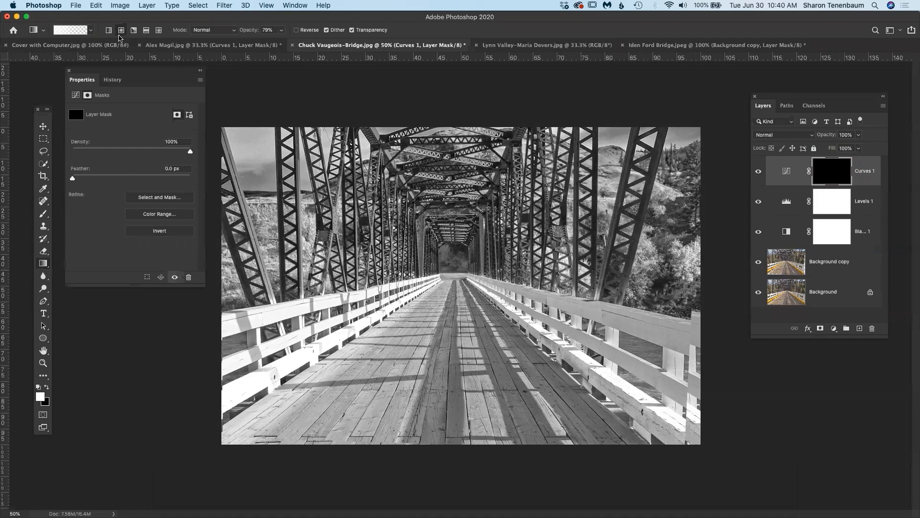
pyautogui.click(109, 30)
pyautogui.click(281, 32)
pyautogui.moveTo(281, 41); pyautogui.dragTo(267, 41)
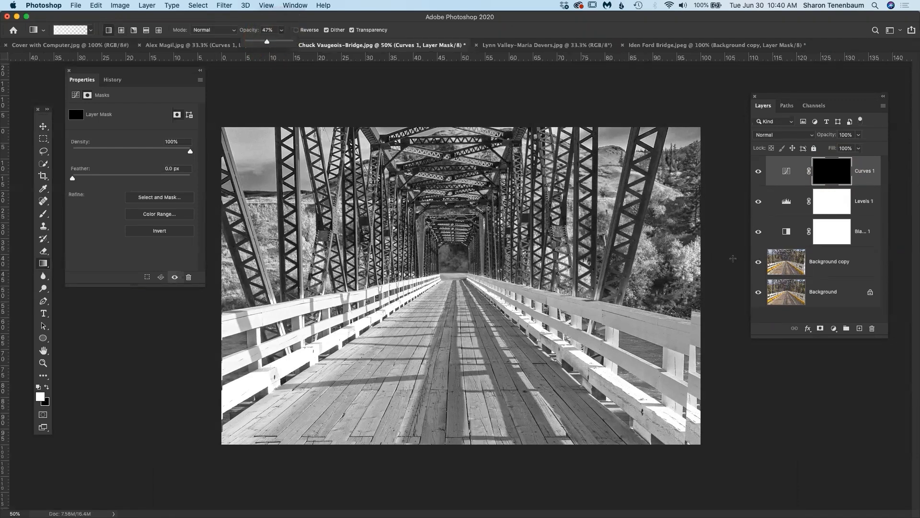
# Try white gradients on the Curves mask from the photo's bottom-right and top-right corners, and undo all of them.
pyautogui.moveTo(717, 452); pyautogui.dragTo(465, 283)
pyautogui.moveTo(688, 425); pyautogui.dragTo(545, 278)
pyautogui.moveTo(712, 123); pyautogui.dragTo(532, 261)
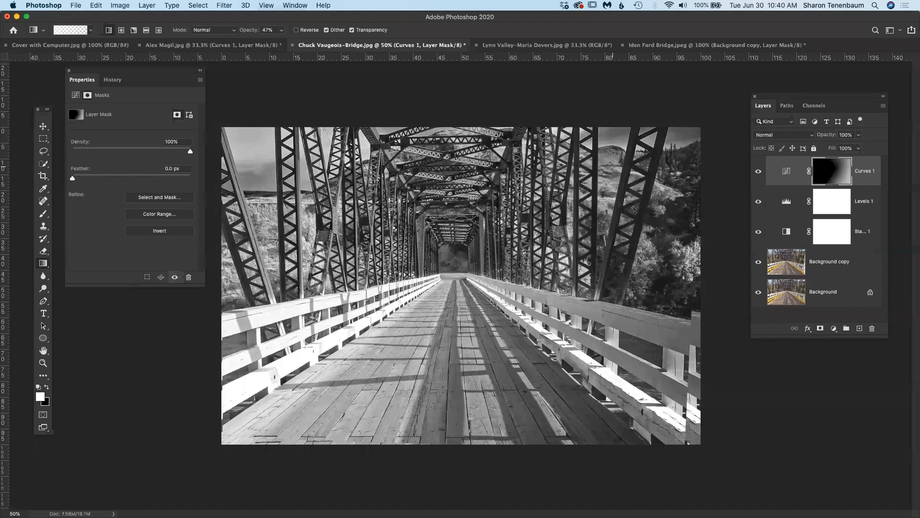
pyautogui.press('super+z')
pyautogui.press('super+z')
pyautogui.press('super+z')
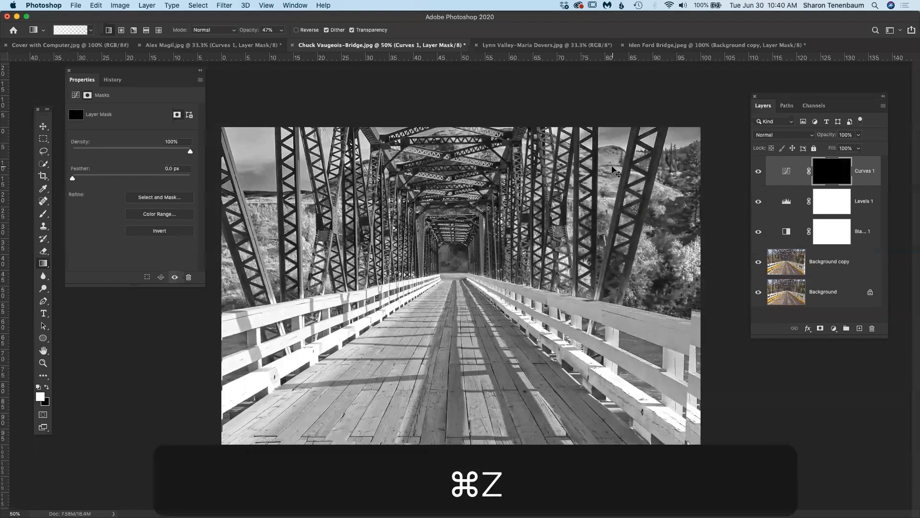
# Lower the gradient opacity to 17% and build up white gradients on the Curves mask inward from the photo's top edge and top-left corner.
pyautogui.click(282, 31)
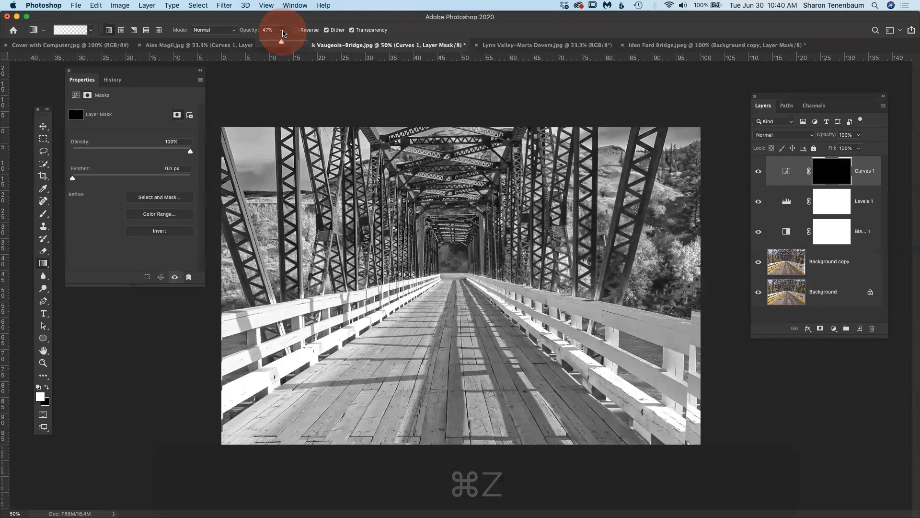
pyautogui.click(268, 41)
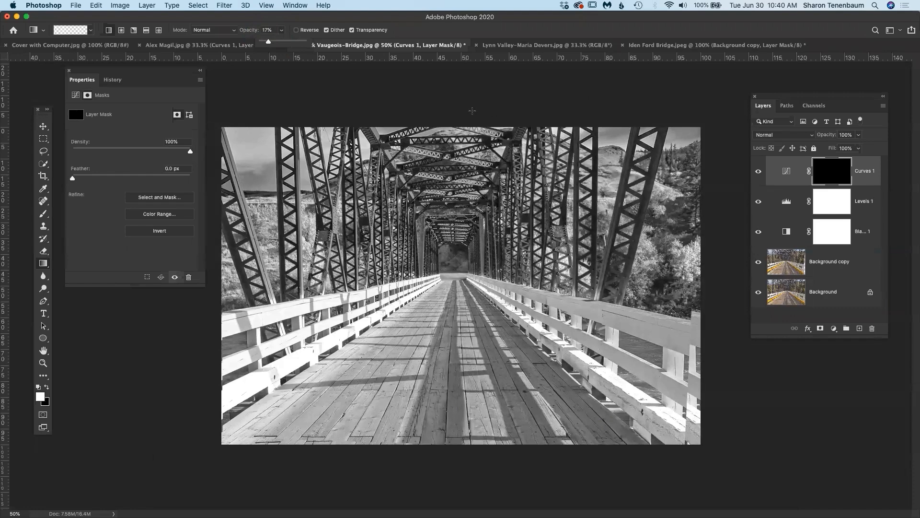
pyautogui.moveTo(472, 111); pyautogui.dragTo(478, 180)
pyautogui.moveTo(444, 113); pyautogui.dragTo(448, 176)
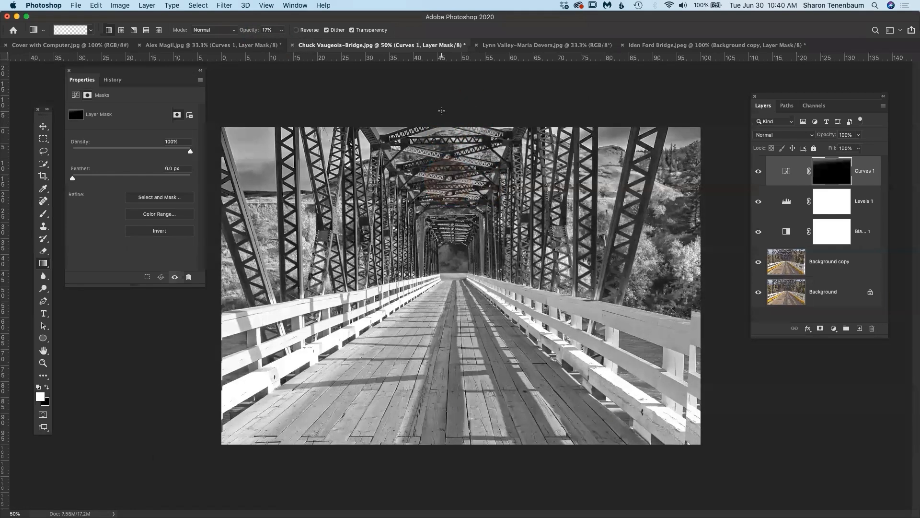
pyautogui.moveTo(441, 110); pyautogui.dragTo(429, 194)
pyautogui.moveTo(225, 122); pyautogui.dragTo(430, 212)
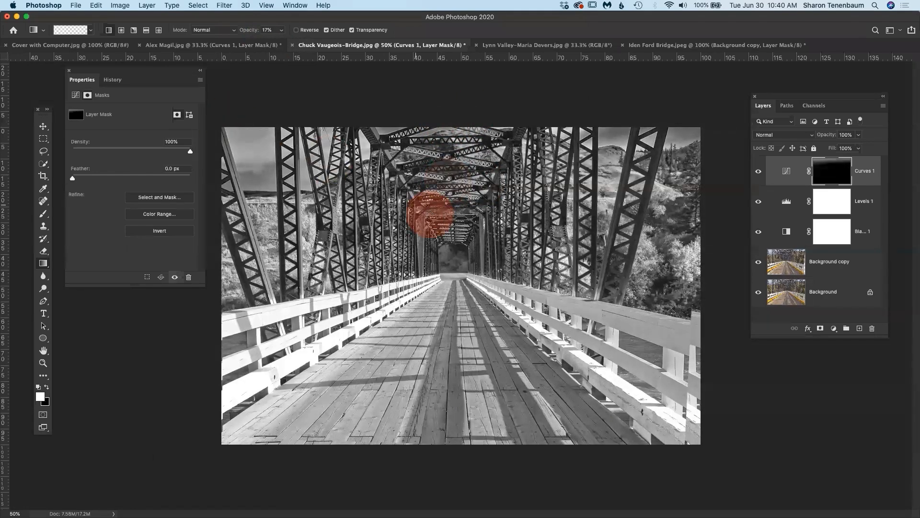
pyautogui.moveTo(249, 130); pyautogui.dragTo(390, 190)
pyautogui.moveTo(248, 148); pyautogui.dragTo(381, 208)
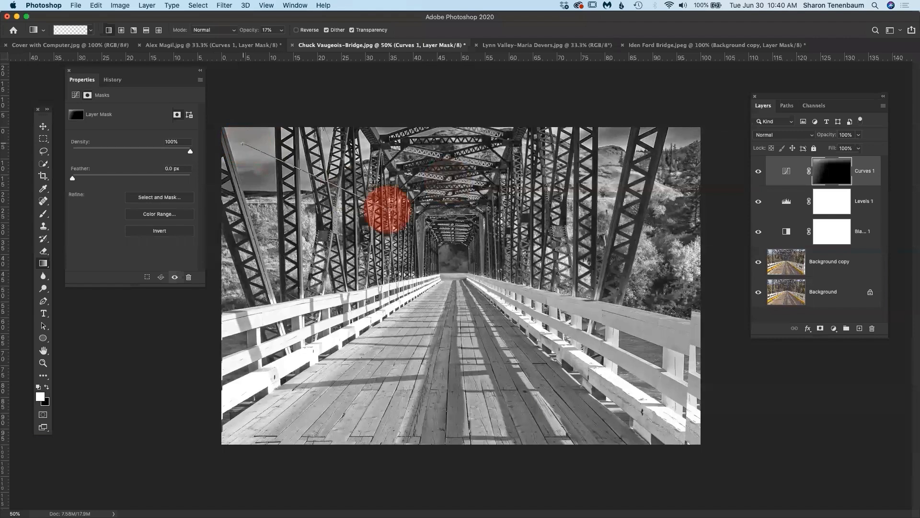
# Build up white gradients on the Curves mask from the photo's bottom-left corner toward the bridge's vanishing point.
pyautogui.moveTo(205, 461); pyautogui.dragTo(422, 294)
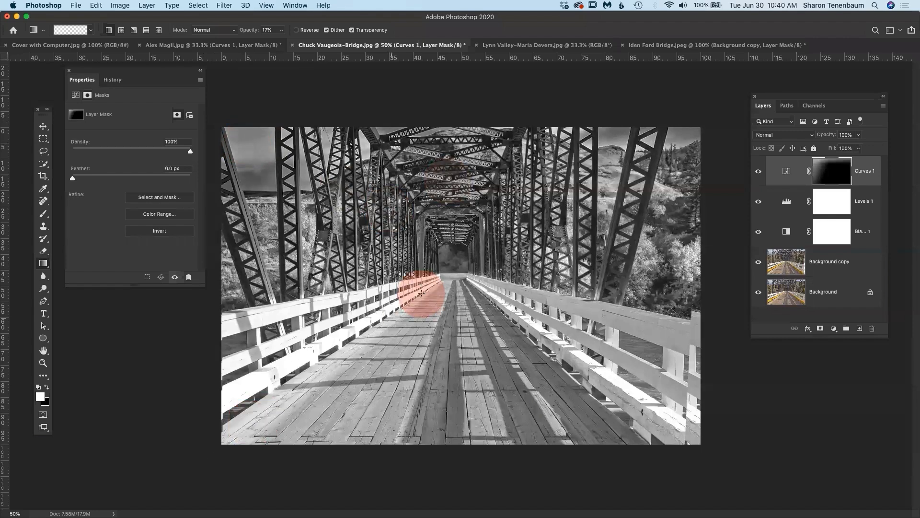
pyautogui.moveTo(215, 476); pyautogui.dragTo(409, 303)
pyautogui.moveTo(246, 441); pyautogui.dragTo(385, 319)
pyautogui.moveTo(204, 478); pyautogui.dragTo(369, 312)
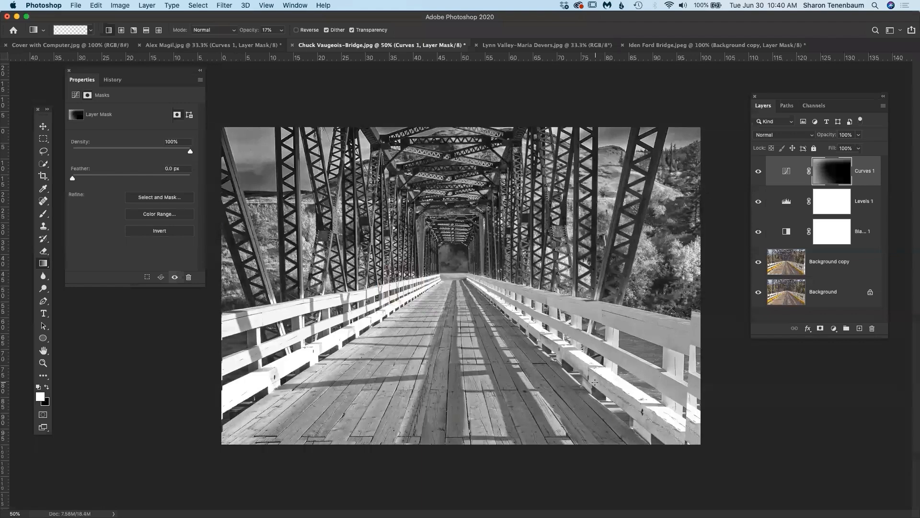
# Hide the Background layer, undo the last mask gradient, and darken inward from the photo's bottom-right and top-right corners with new mask gradients.
pyautogui.moveTo(720, 444); pyautogui.dragTo(528, 308)
pyautogui.click(758, 291)
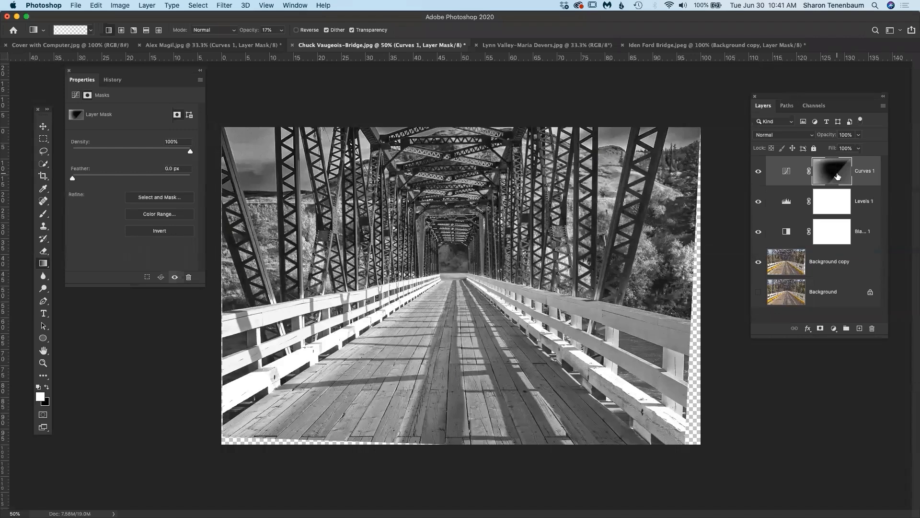
pyautogui.press('super+z')
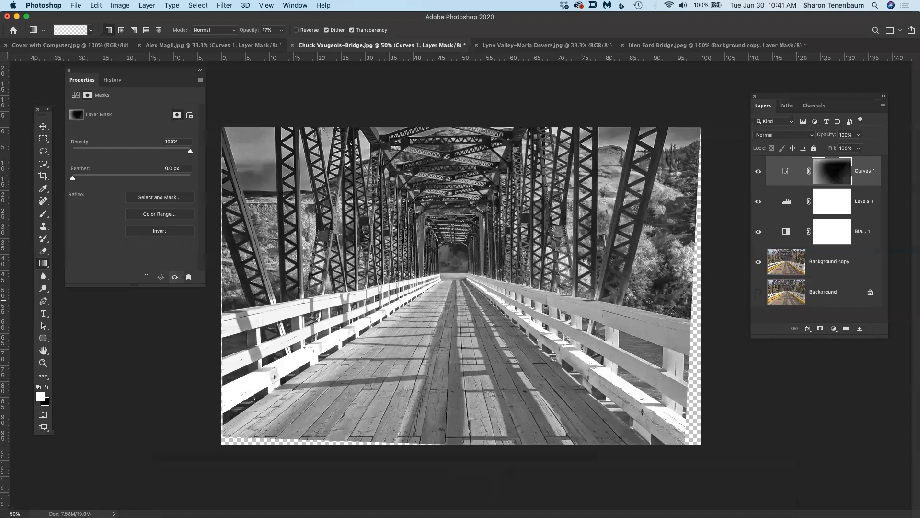
pyautogui.moveTo(707, 456); pyautogui.dragTo(523, 316)
pyautogui.moveTo(738, 455); pyautogui.dragTo(517, 307)
pyautogui.moveTo(697, 117); pyautogui.dragTo(480, 289)
pyautogui.moveTo(676, 131); pyautogui.dragTo(501, 297)
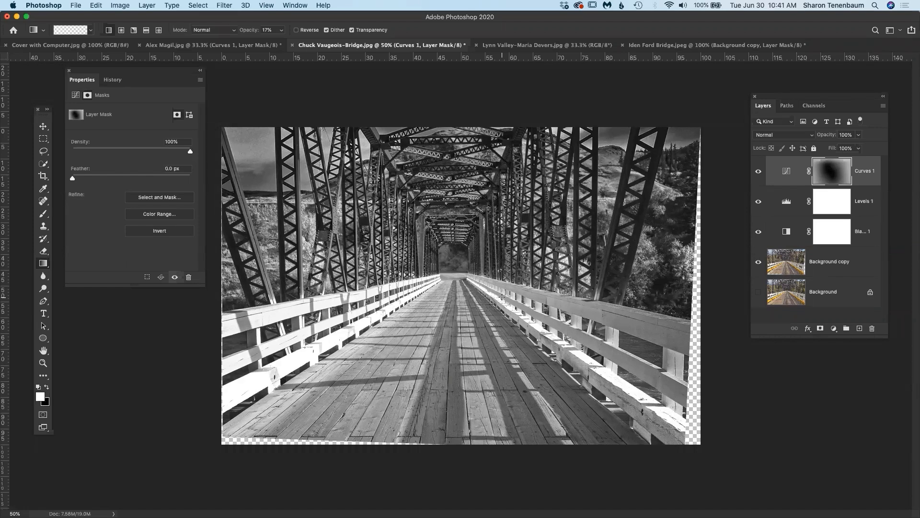
# Outline the bridge's right-hand white railing with a closed Pen tool path that extends past the photo's right edge.
pyautogui.press('p')
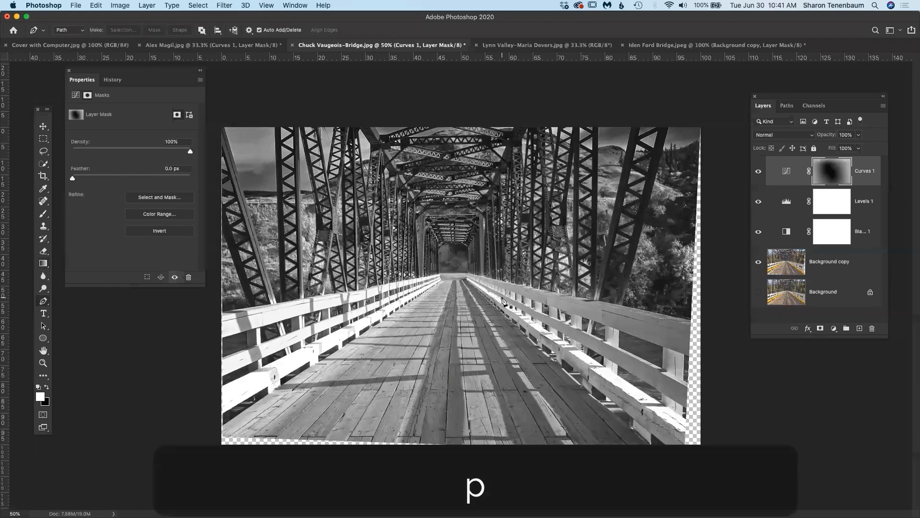
pyautogui.click(690, 320)
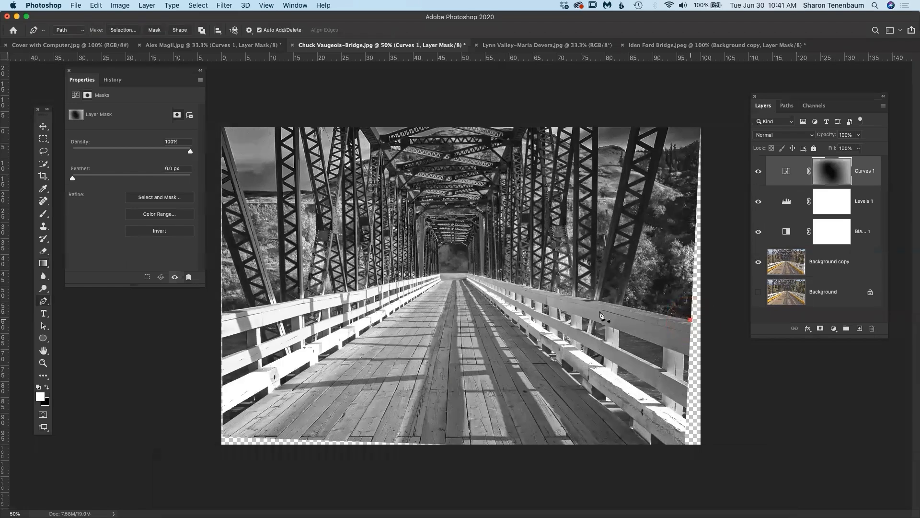
pyautogui.click(468, 275)
pyautogui.click(466, 280)
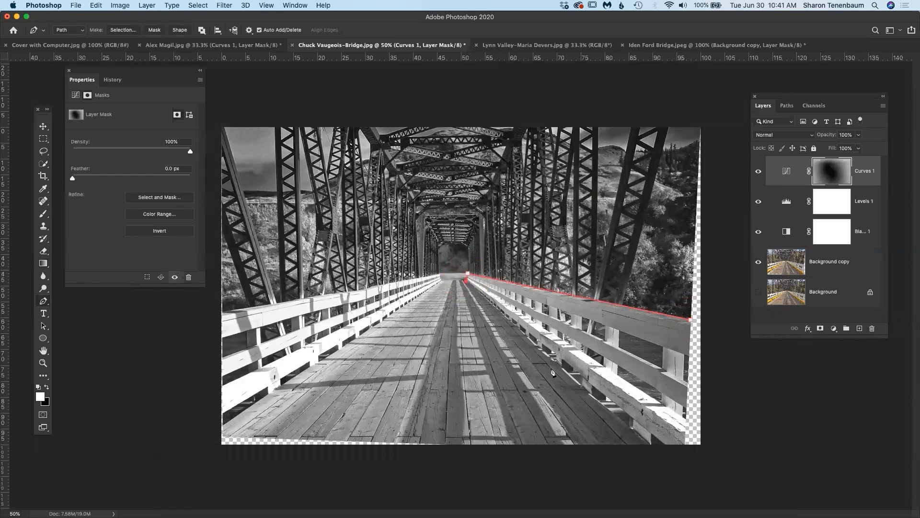
pyautogui.click(672, 448)
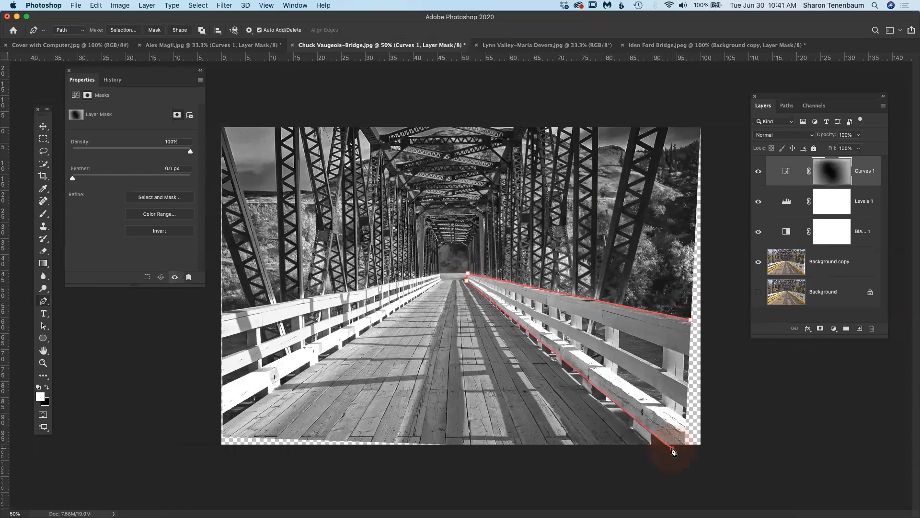
pyautogui.click(734, 420)
pyautogui.click(716, 340)
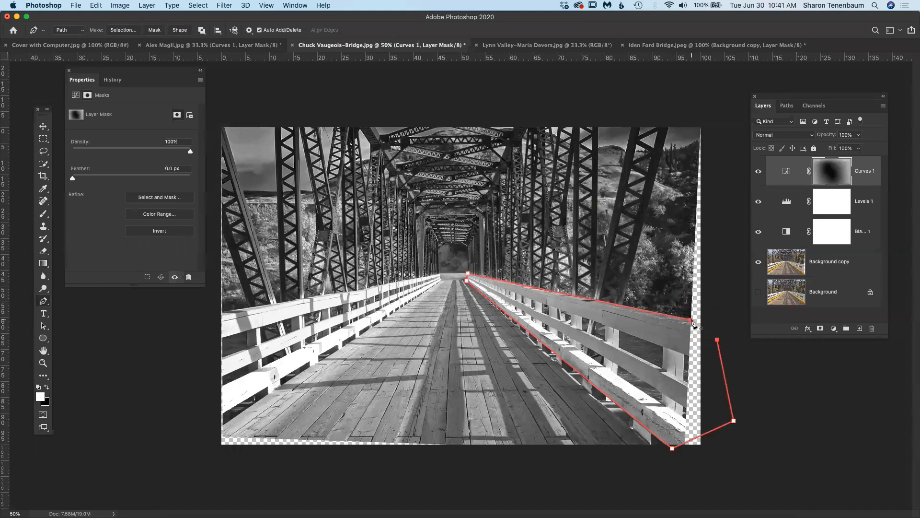
pyautogui.click(691, 320)
# Save the work path as Path 1 and load it as a selection.
pyautogui.click(790, 109)
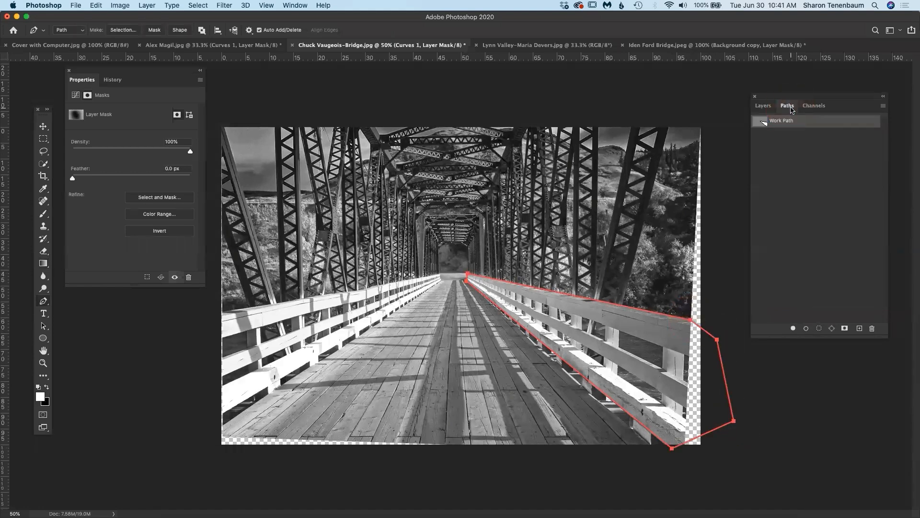
pyautogui.doubleClick(779, 122)
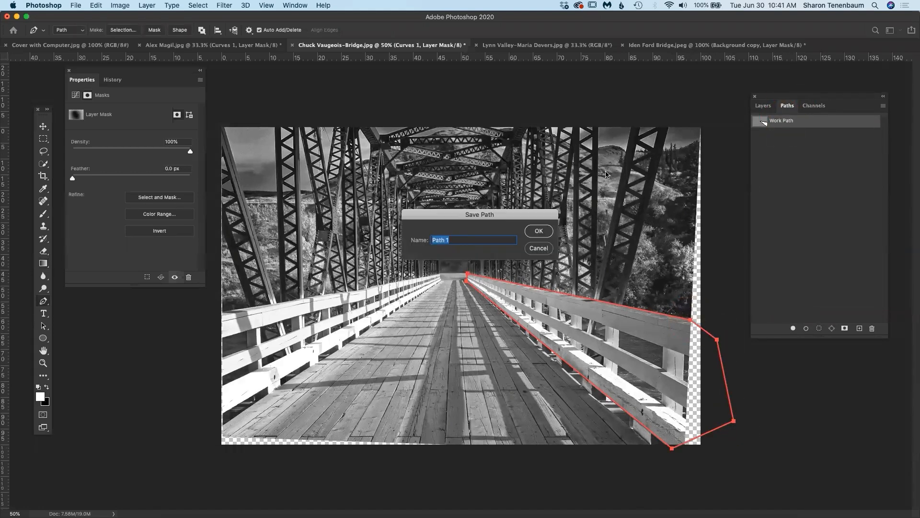
pyautogui.click(542, 231)
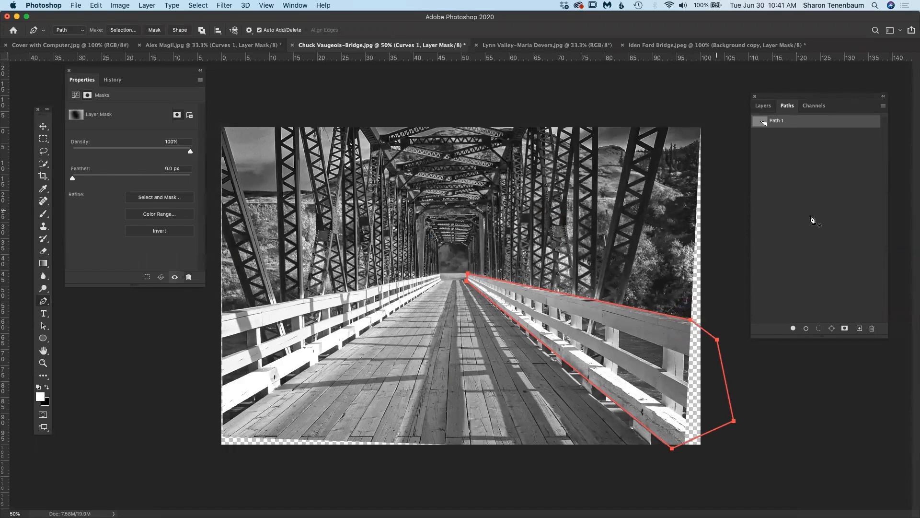
pyautogui.click(820, 330)
pyautogui.click(763, 105)
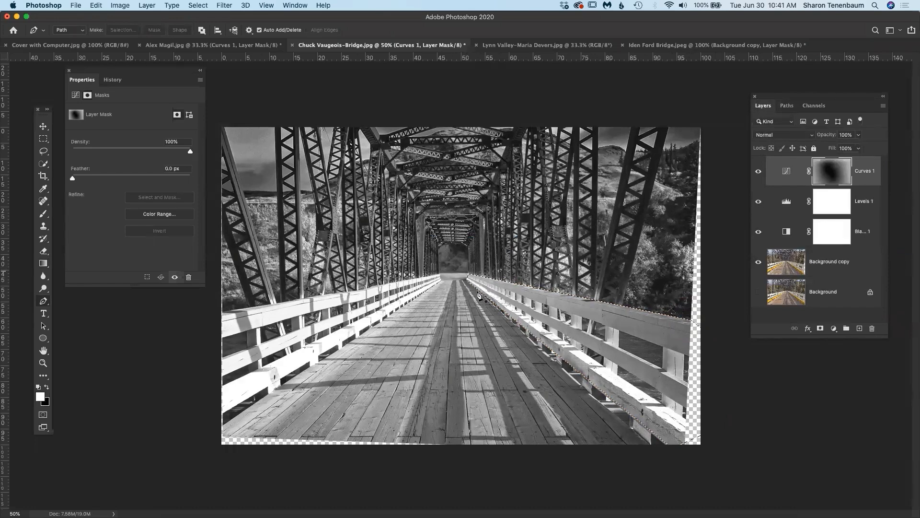
# Paint black with a 46% opacity brush on the Curves mask along the selected right railing to lighten it.
pyautogui.press('x')
pyautogui.press('b')
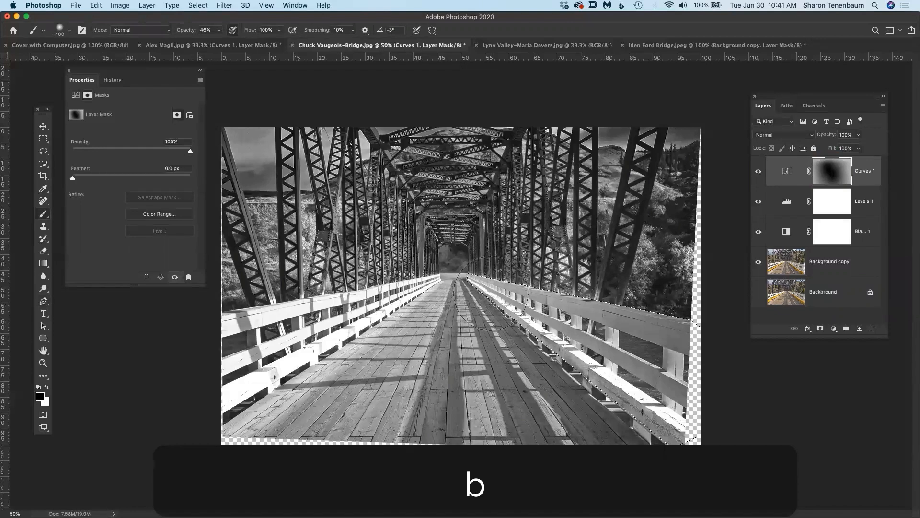
pyautogui.click(490, 294)
pyautogui.click(487, 293)
pyautogui.click(477, 282)
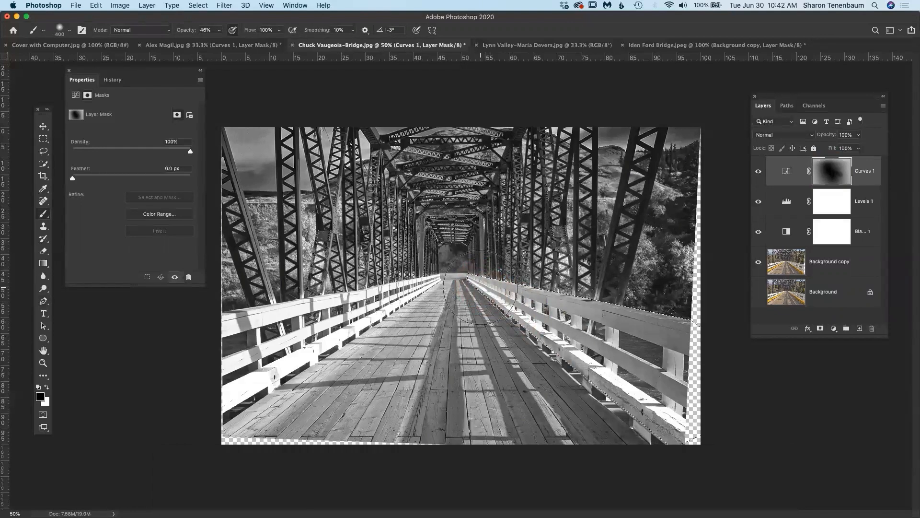
pyautogui.click(441, 257)
pyautogui.click(454, 267)
pyautogui.click(467, 267)
pyautogui.click(514, 304)
pyautogui.click(550, 316)
pyautogui.click(626, 345)
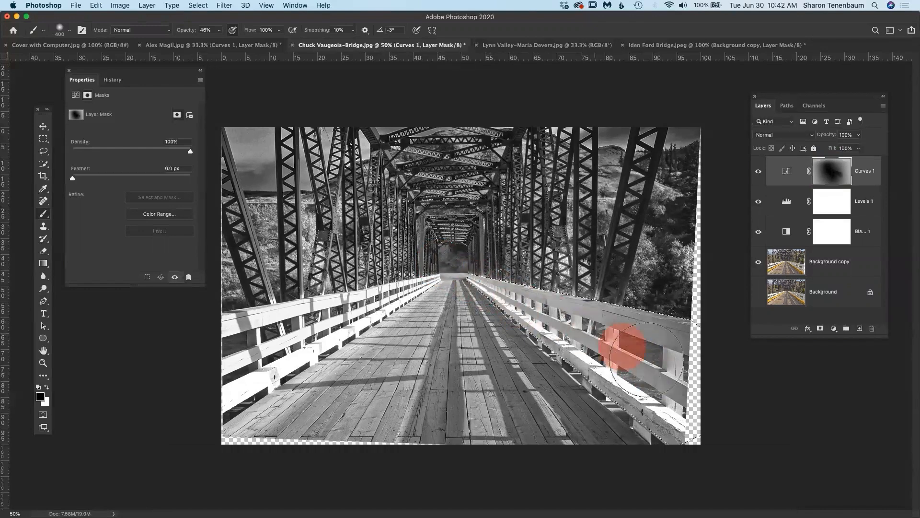
# Paint over the far end of the right railing on the Curves mask and deselect the railing.
pyautogui.click(459, 277)
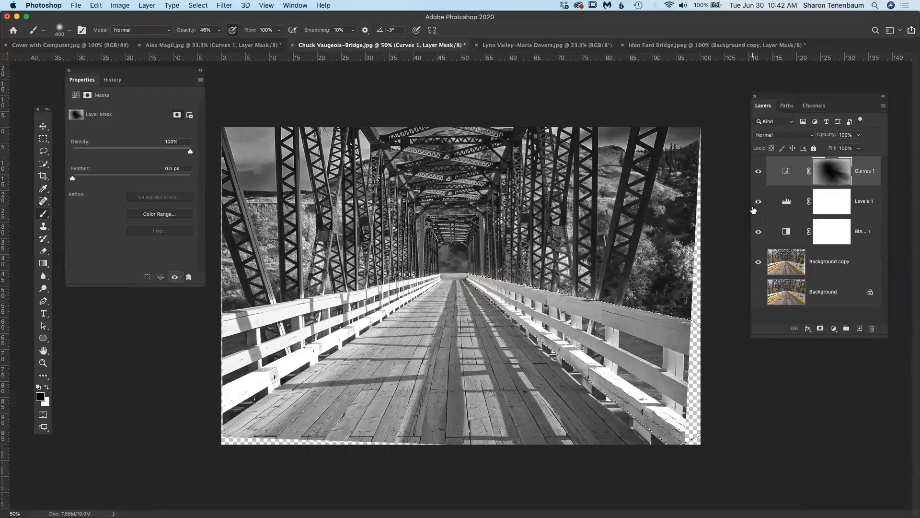
pyautogui.press('super+d')
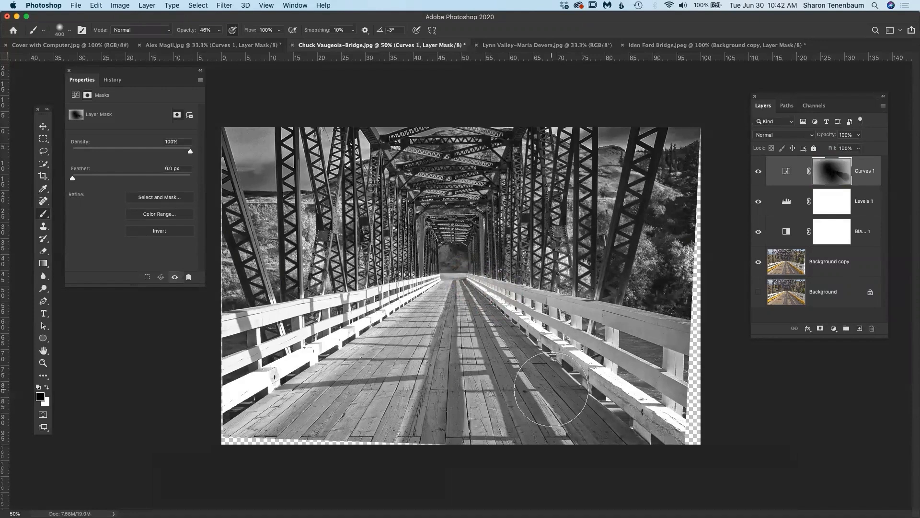
# Outline the left white railing with a closed Pen tool path extending past the photo's left edge and save it as Path 2.
pyautogui.click(786, 108)
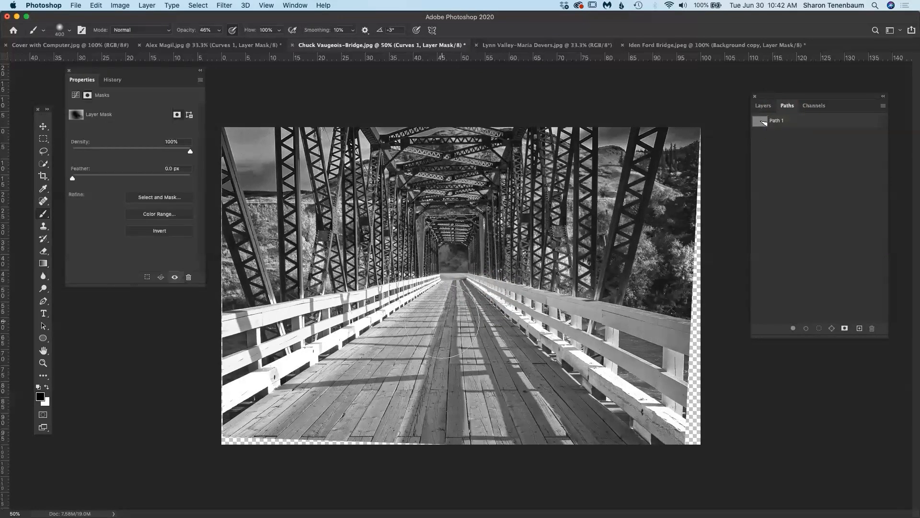
pyautogui.press('p')
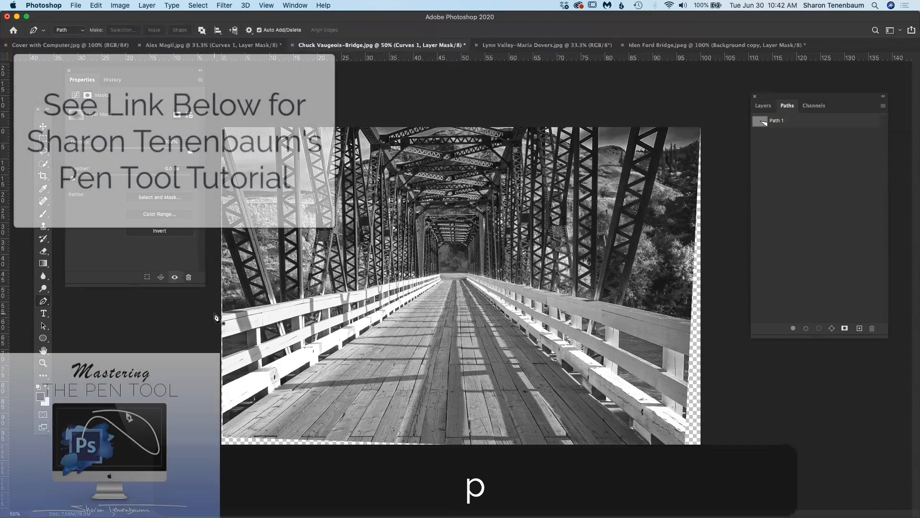
pyautogui.click(215, 314)
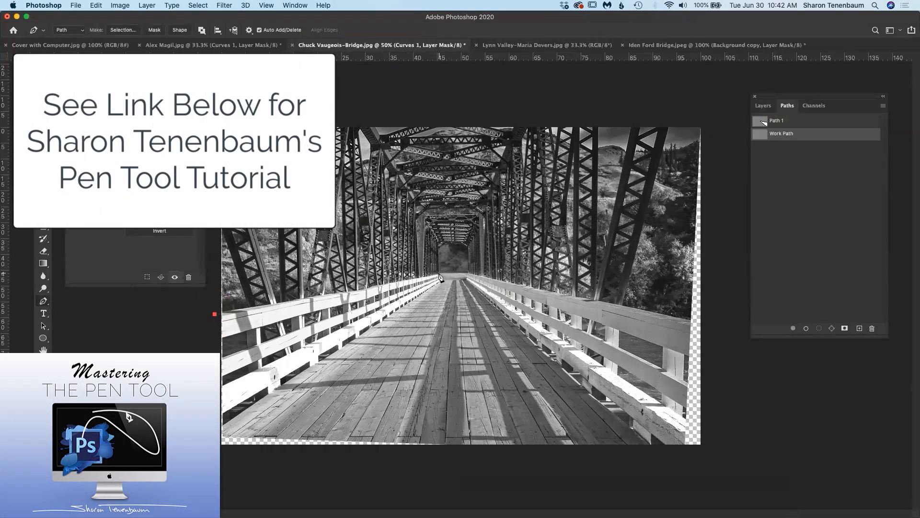
pyautogui.click(440, 275)
pyautogui.click(221, 410)
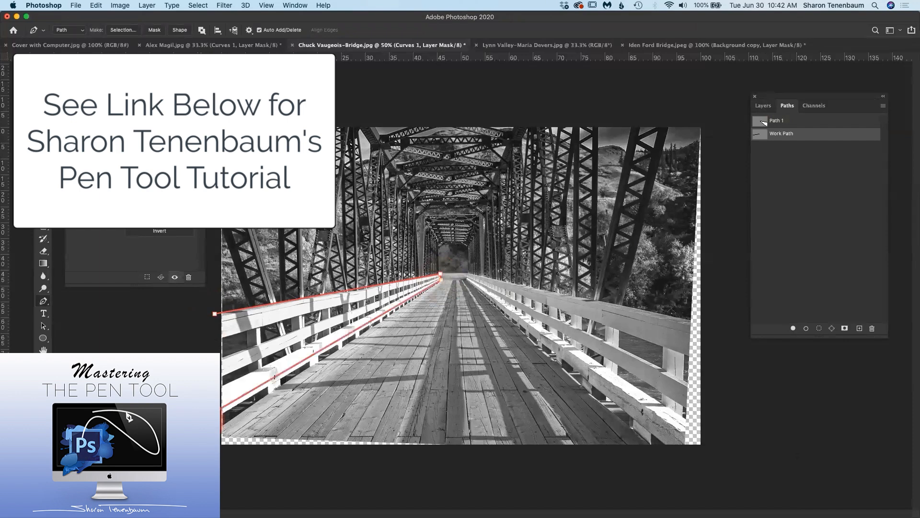
pyautogui.press('super')
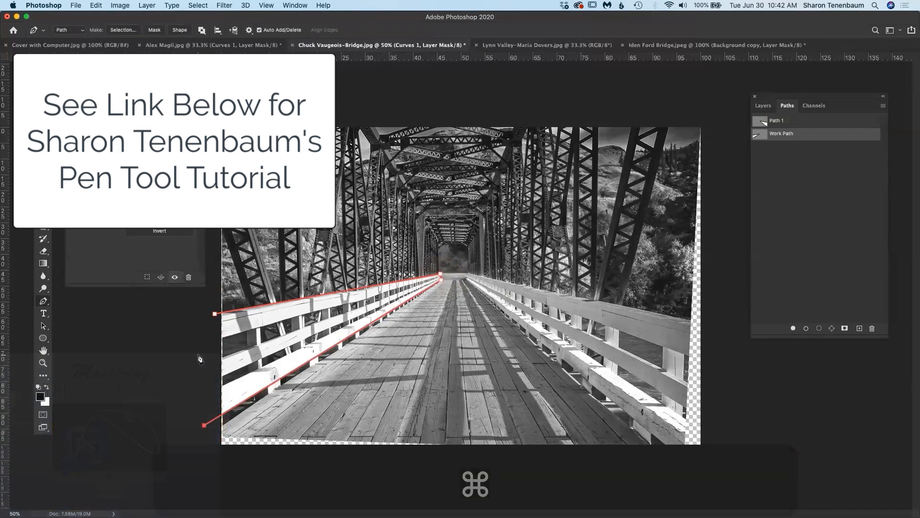
pyautogui.click(198, 355)
pyautogui.click(215, 314)
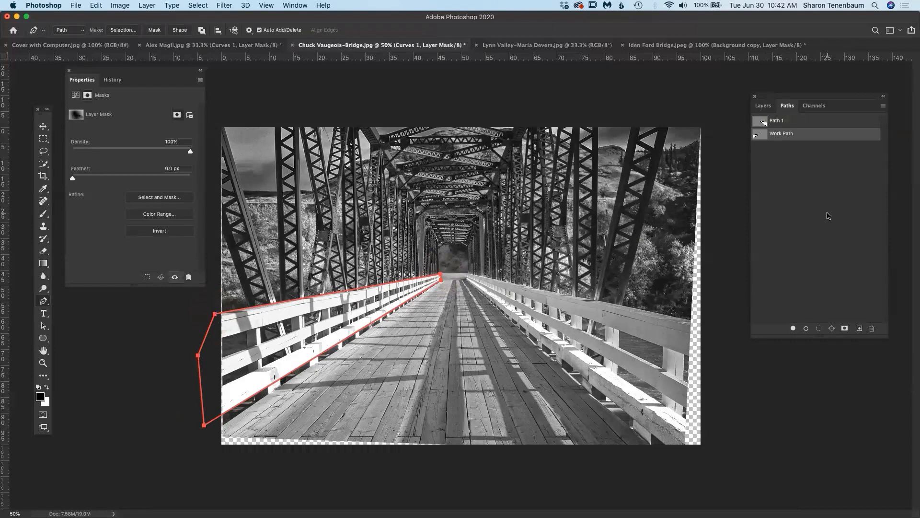
pyautogui.doubleClick(792, 136)
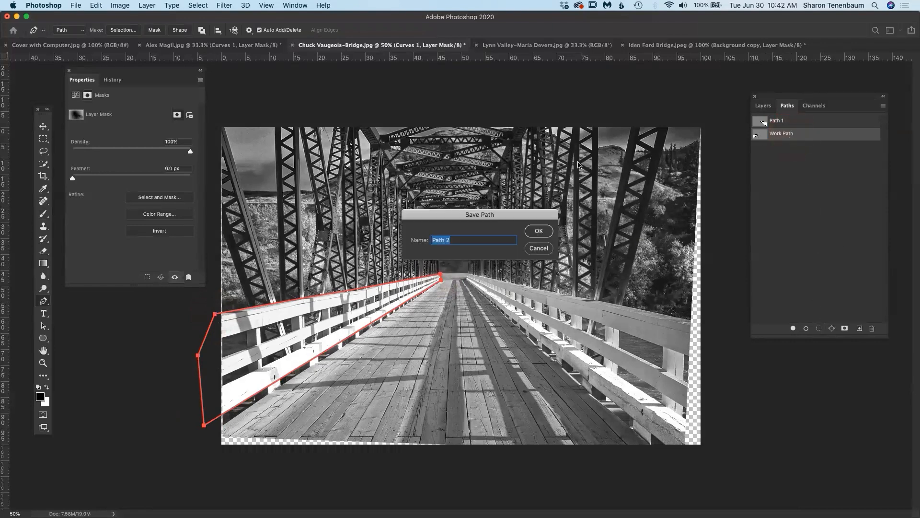
pyautogui.click(539, 232)
# Load Path 1 as a selection and add Path 2 to it with a 0-pixel feather so both railings are selected.
pyautogui.click(780, 123)
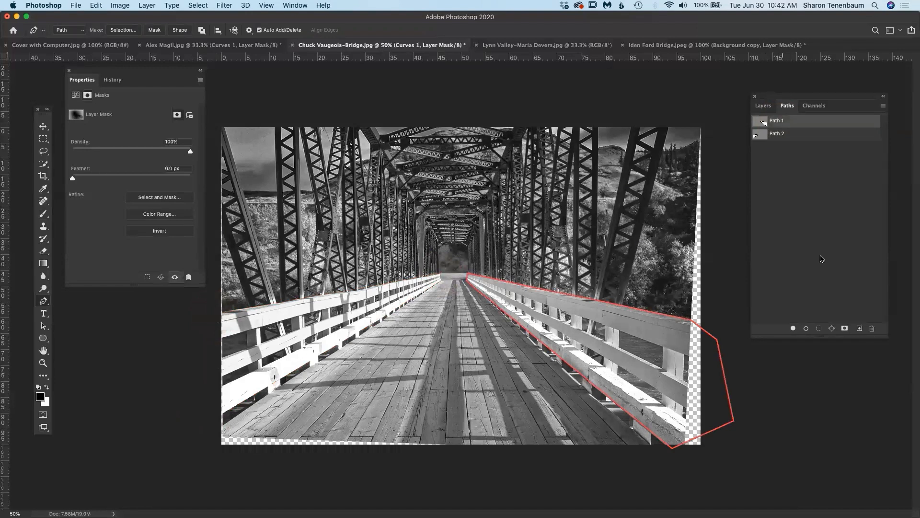
pyautogui.click(819, 329)
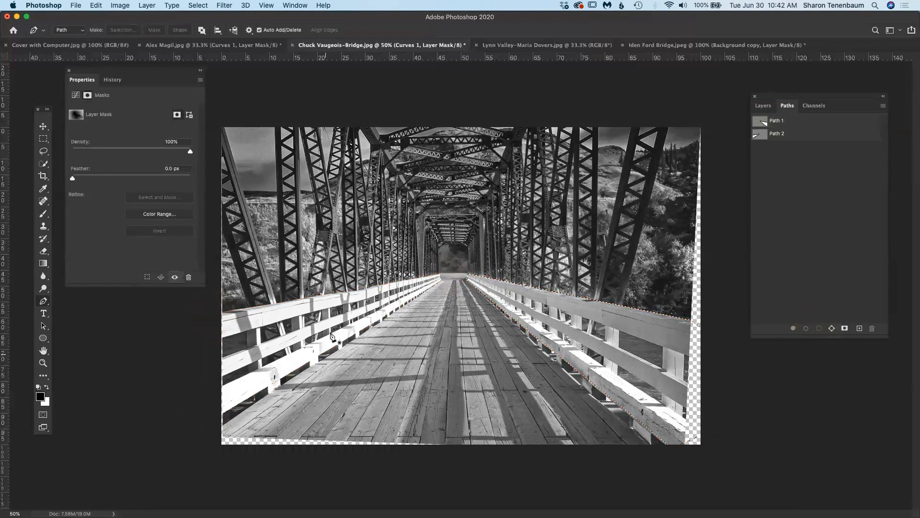
pyautogui.click(785, 134)
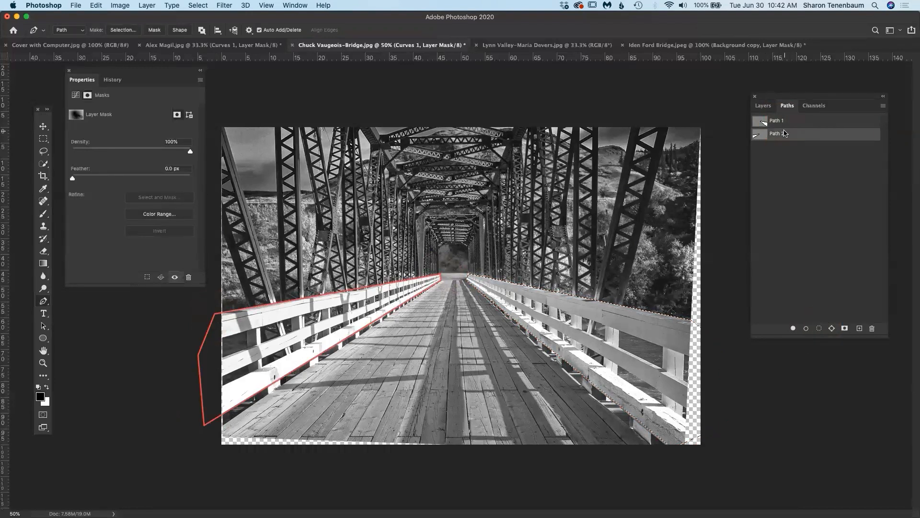
pyautogui.rightClick(784, 134)
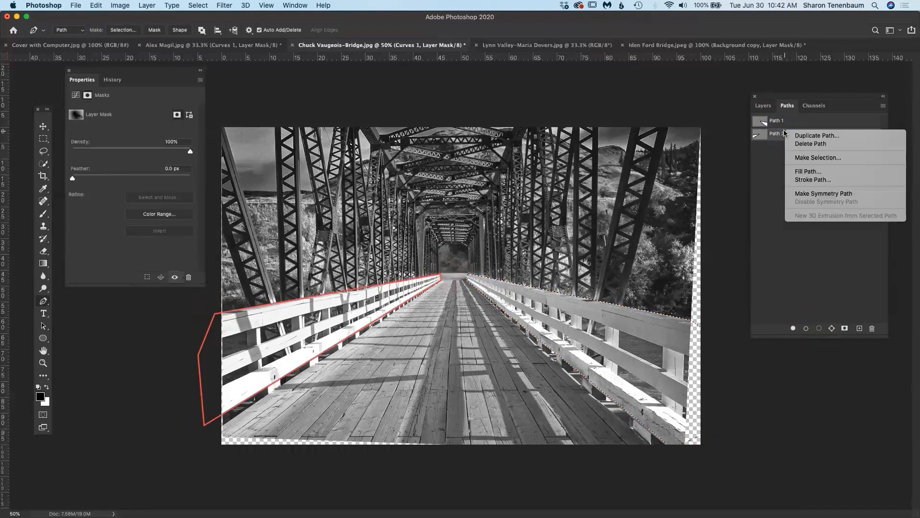
pyautogui.click(803, 157)
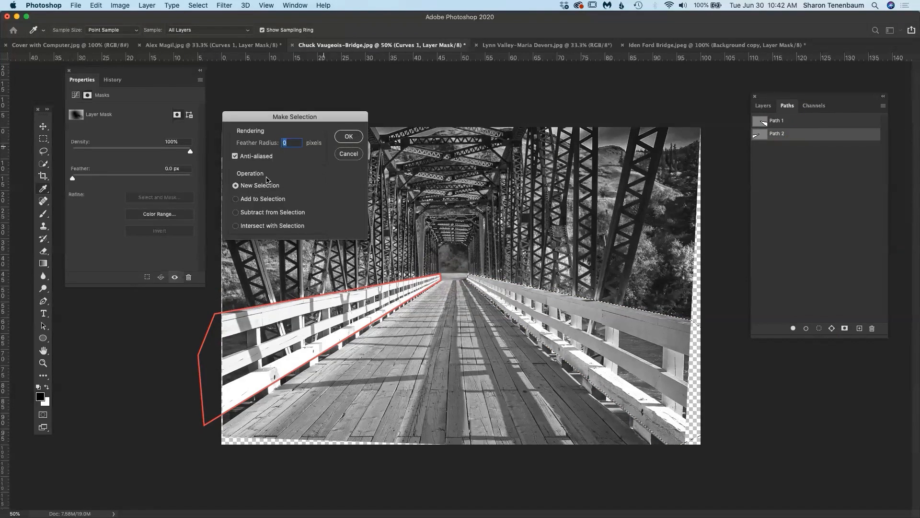
pyautogui.click(235, 198)
pyautogui.click(348, 136)
pyautogui.press('p')
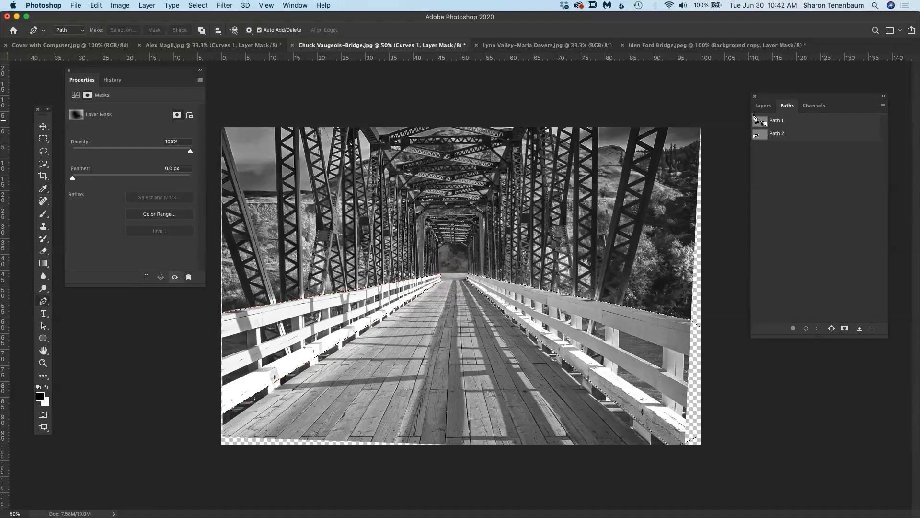
# Hide the path outlines and invert the selection so everything except the two railings is selected.
pyautogui.click(779, 121)
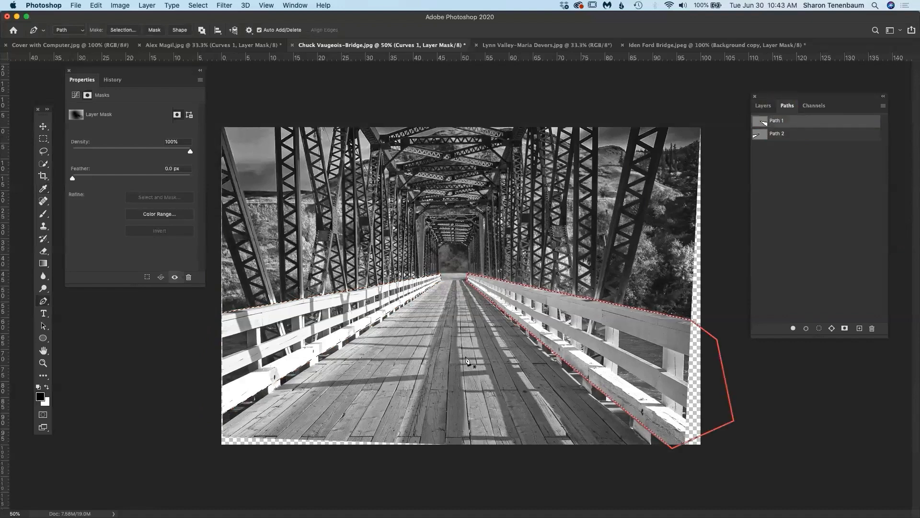
pyautogui.click(783, 188)
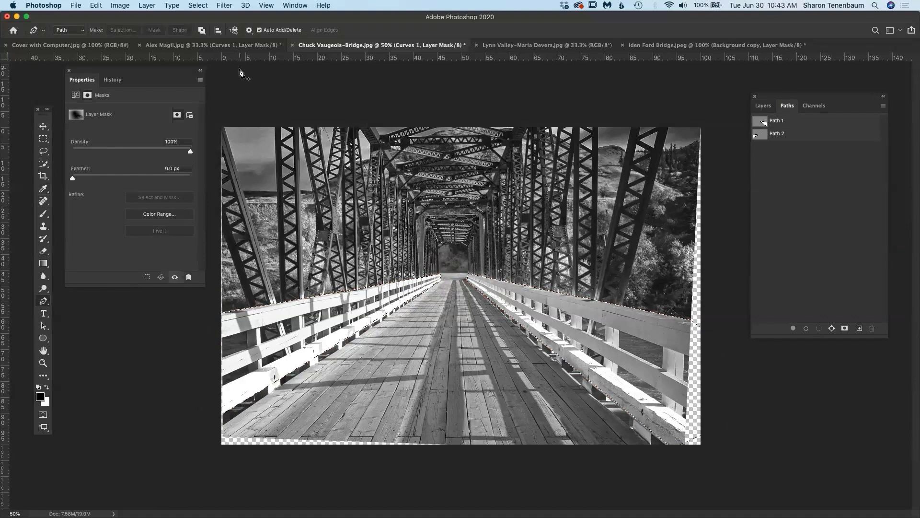
pyautogui.click(197, 6)
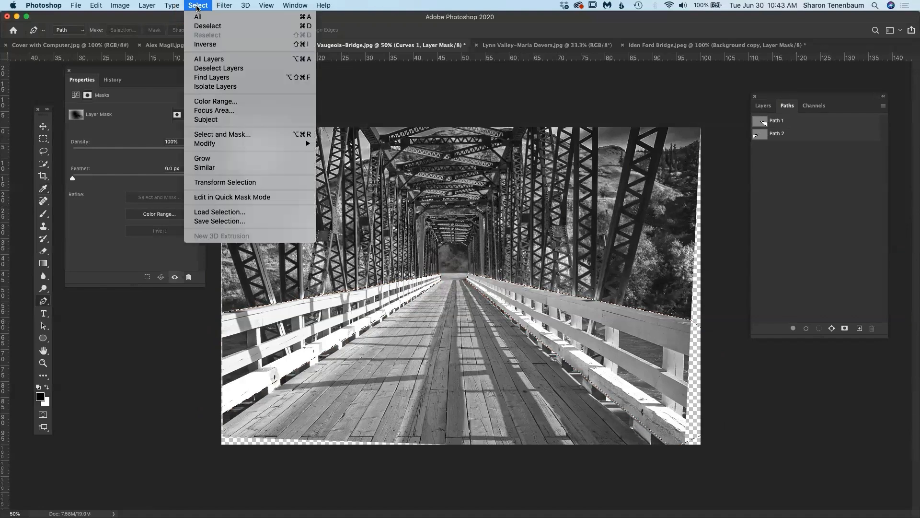
pyautogui.click(205, 44)
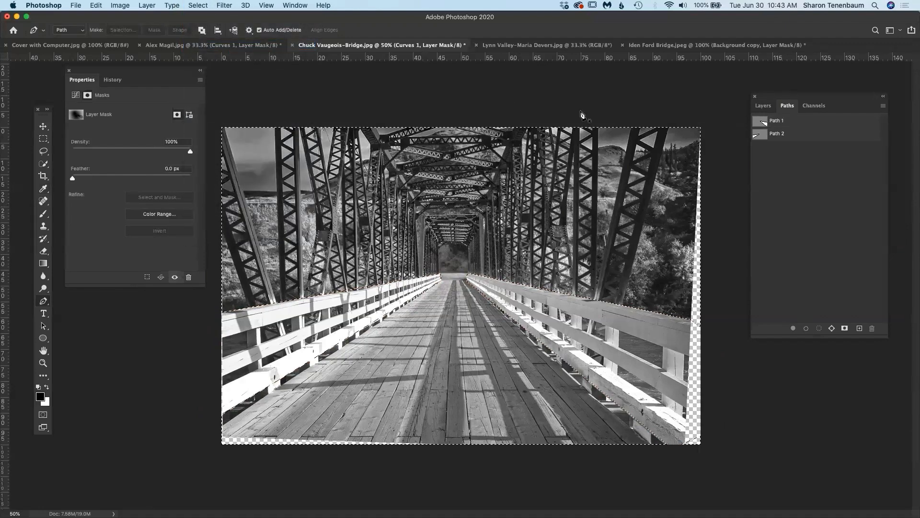
# Draw white 17% opacity gradients on the Curves mask inward from the photo's left and bottom edges to darken them.
pyautogui.click(763, 106)
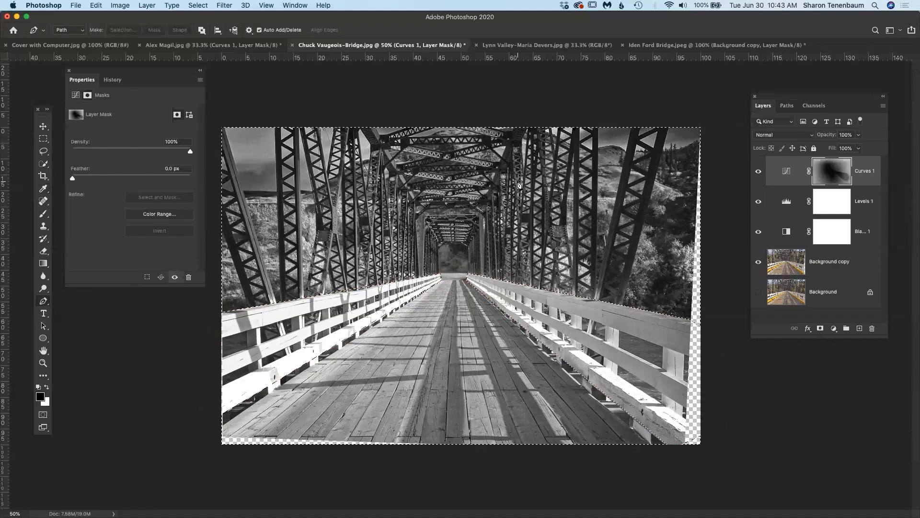
pyautogui.press('g')
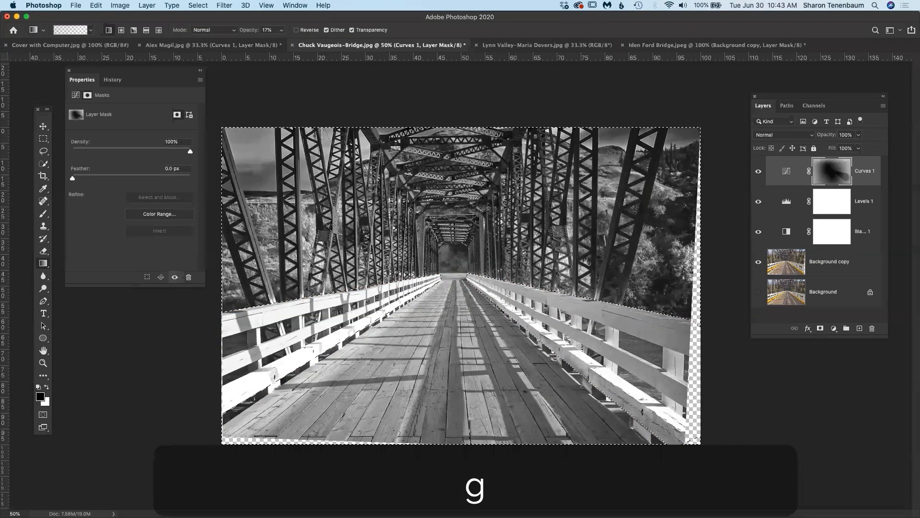
pyautogui.click(47, 389)
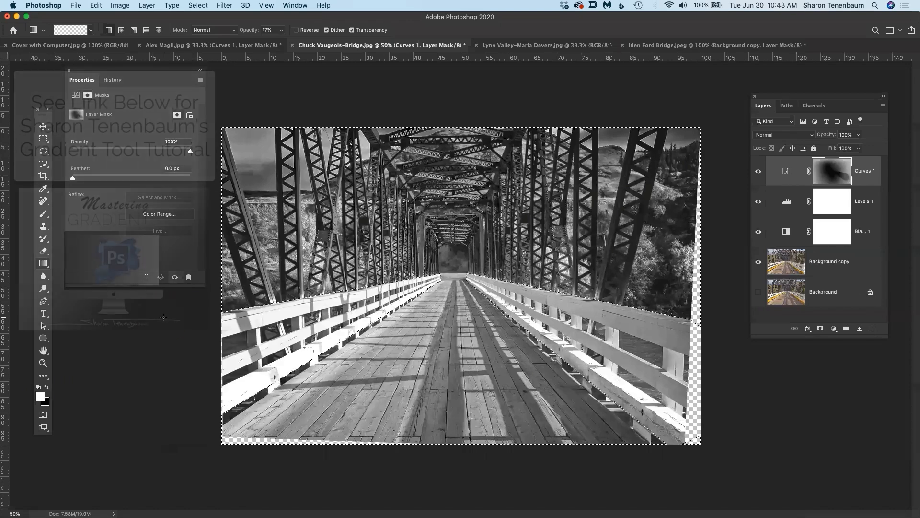
pyautogui.moveTo(163, 312); pyautogui.dragTo(456, 246)
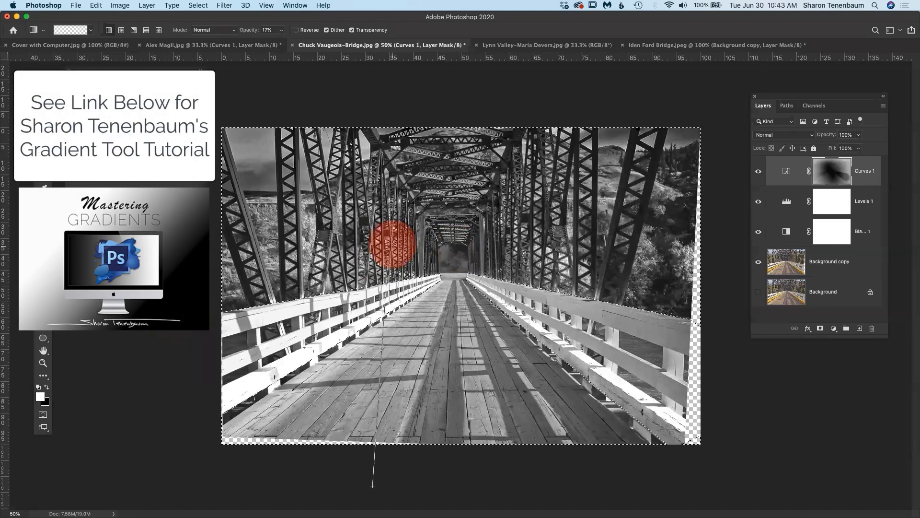
pyautogui.moveTo(372, 486); pyautogui.dragTo(373, 485)
pyautogui.moveTo(447, 226); pyautogui.dragTo(446, 226)
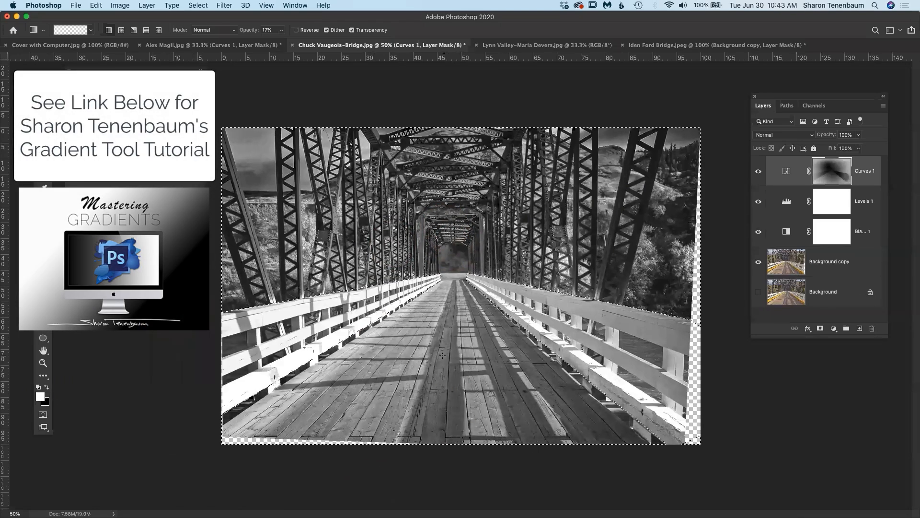
# Darken the bridge deck with 50% opacity white mask gradients drawn upward from below the photo, and deselect.
pyautogui.click(281, 30)
pyautogui.click(297, 41)
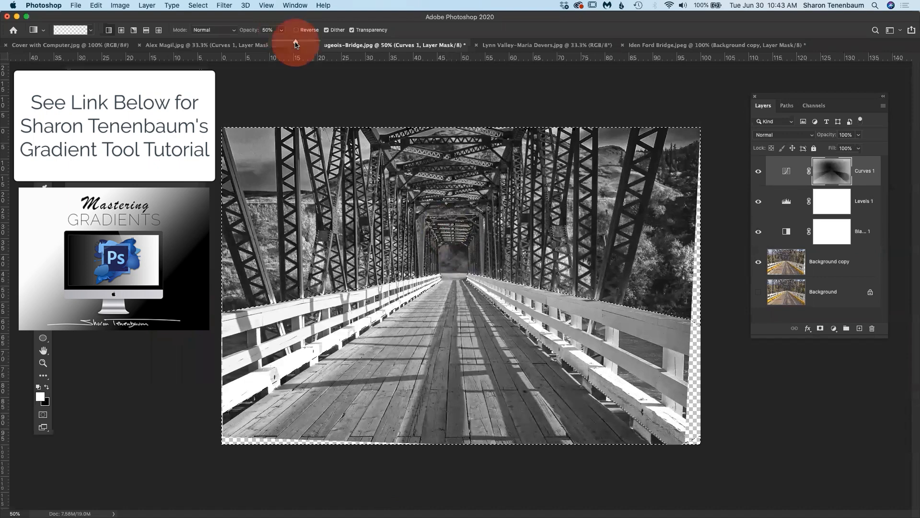
pyautogui.moveTo(421, 513); pyautogui.dragTo(432, 280)
pyautogui.moveTo(417, 473); pyautogui.dragTo(413, 254)
pyautogui.moveTo(403, 447); pyautogui.dragTo(402, 446)
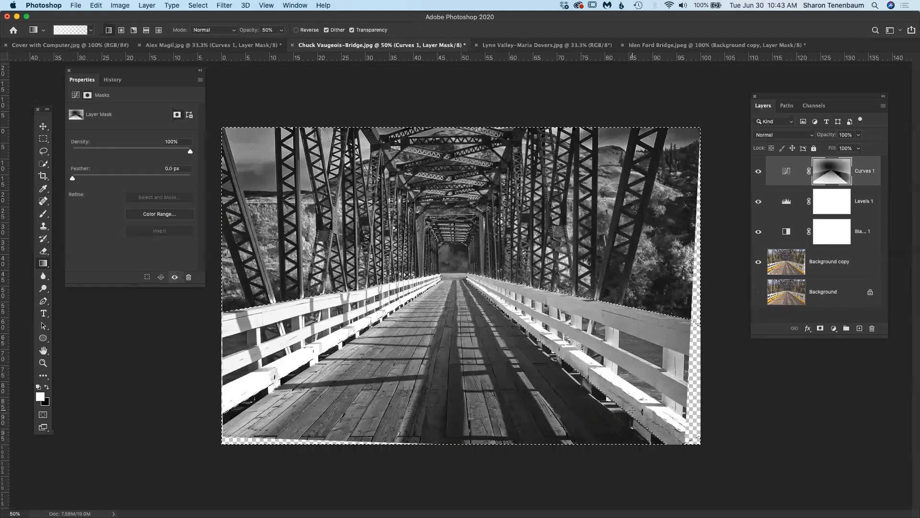
pyautogui.press('super+d')
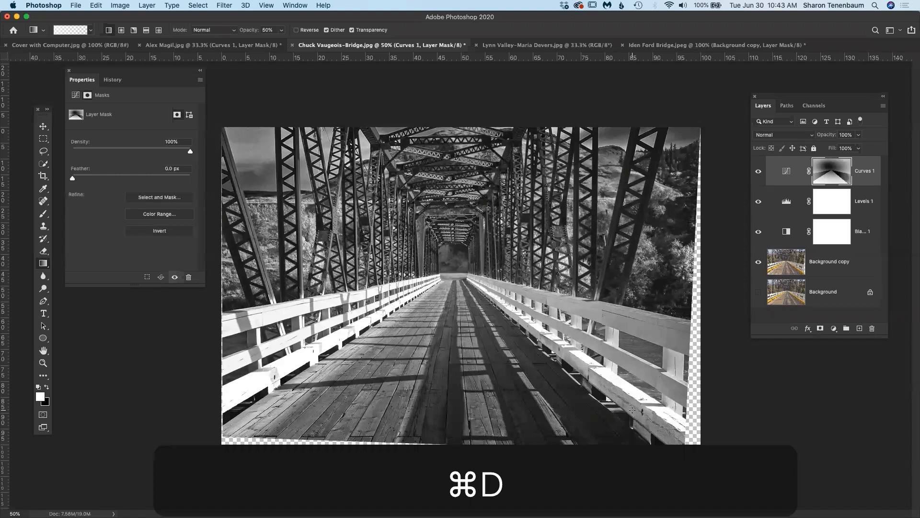